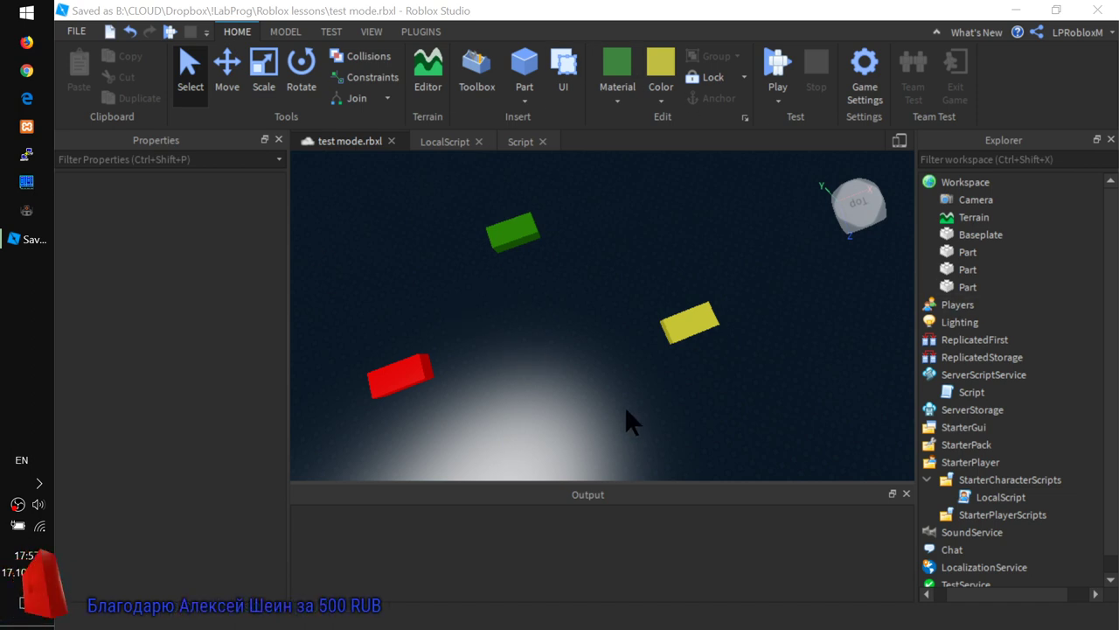
left_click(1038, 35)
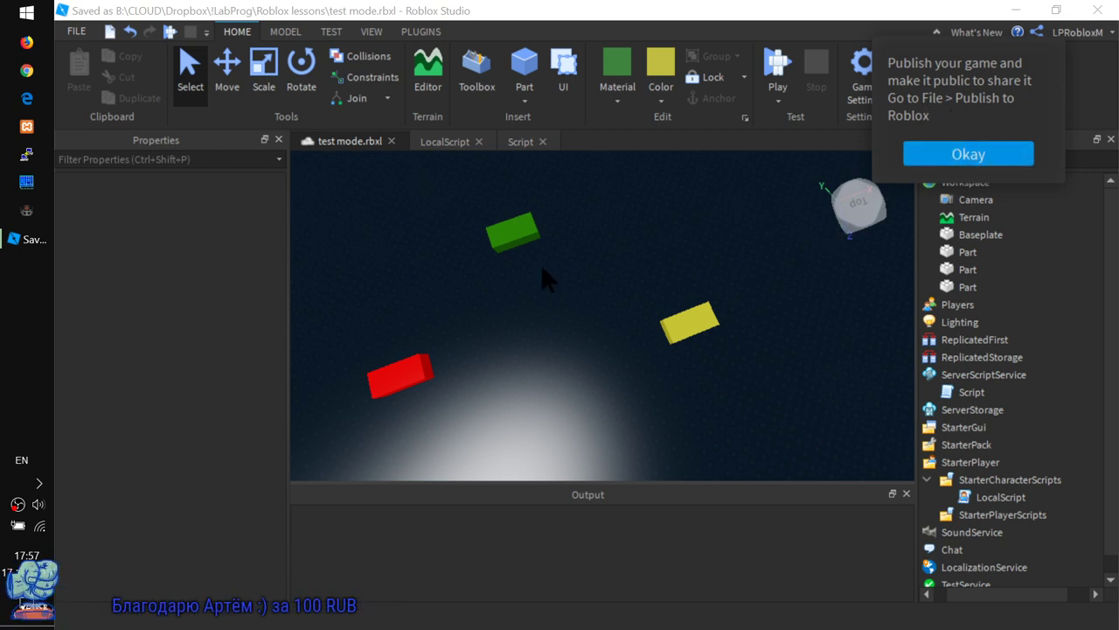
left_click(1037, 30)
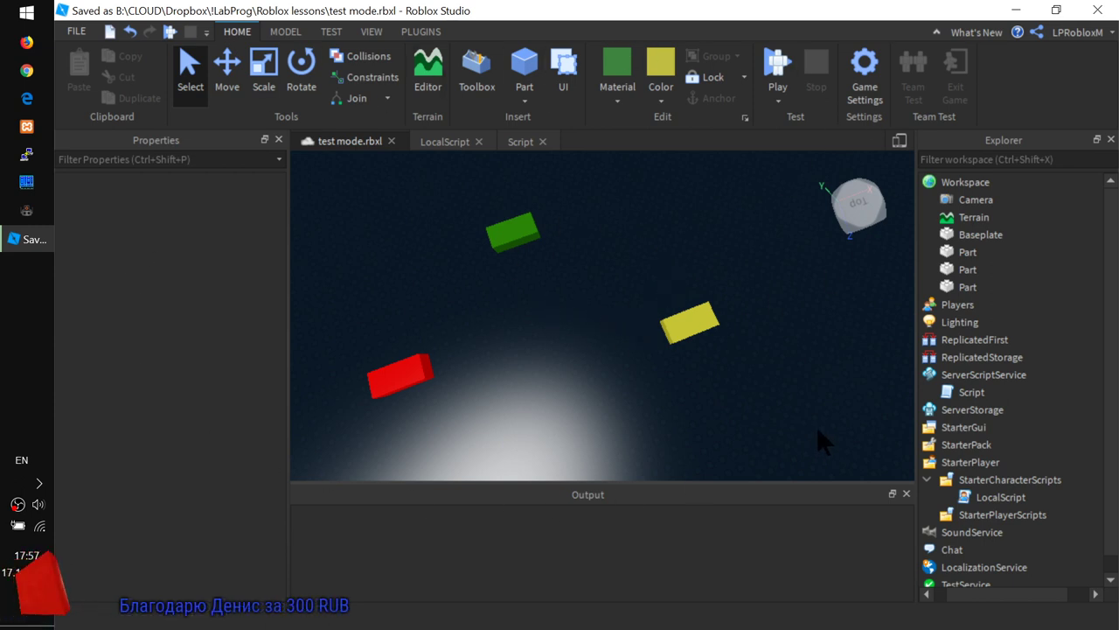
- Playtest the place in Play mode, inspect the contents of StarterPlayer, and stop the simulation
left_click(331, 32)
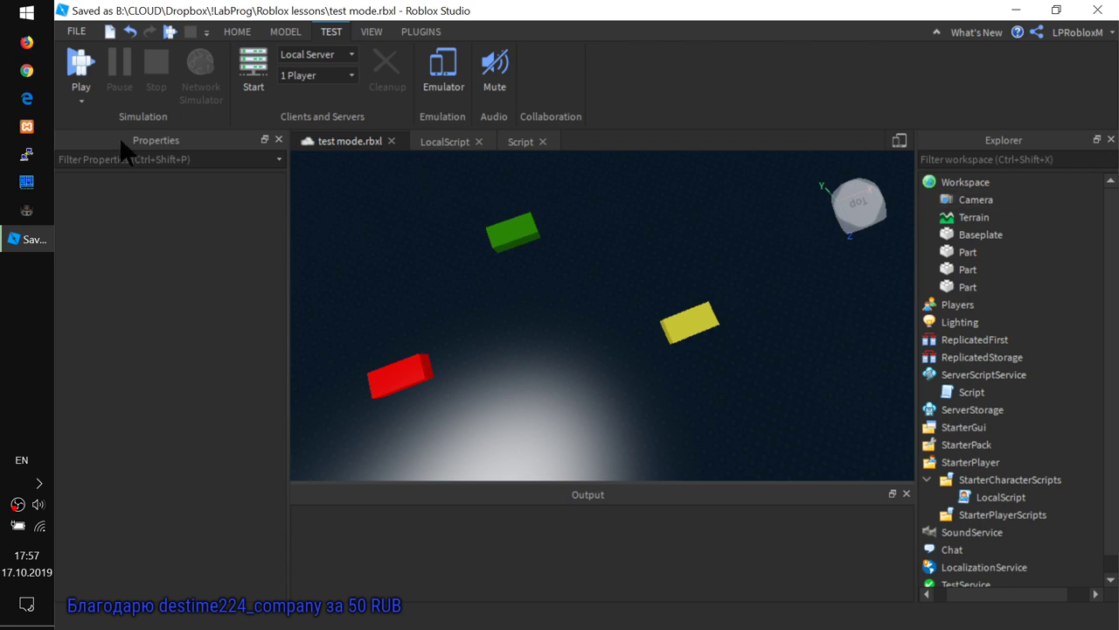
left_click(84, 99)
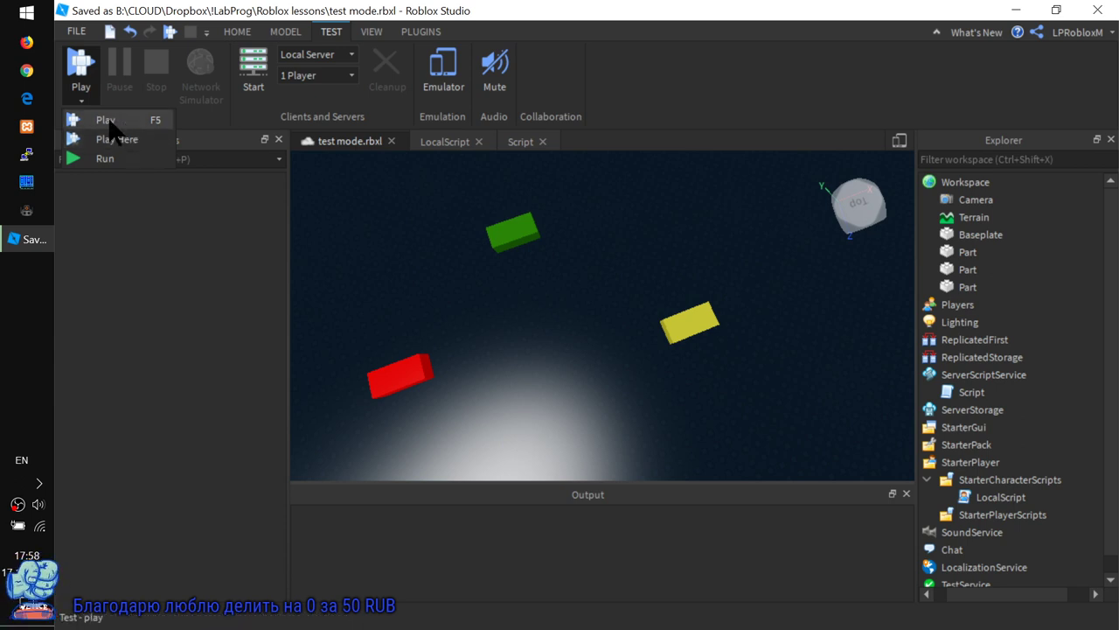
left_click(458, 149)
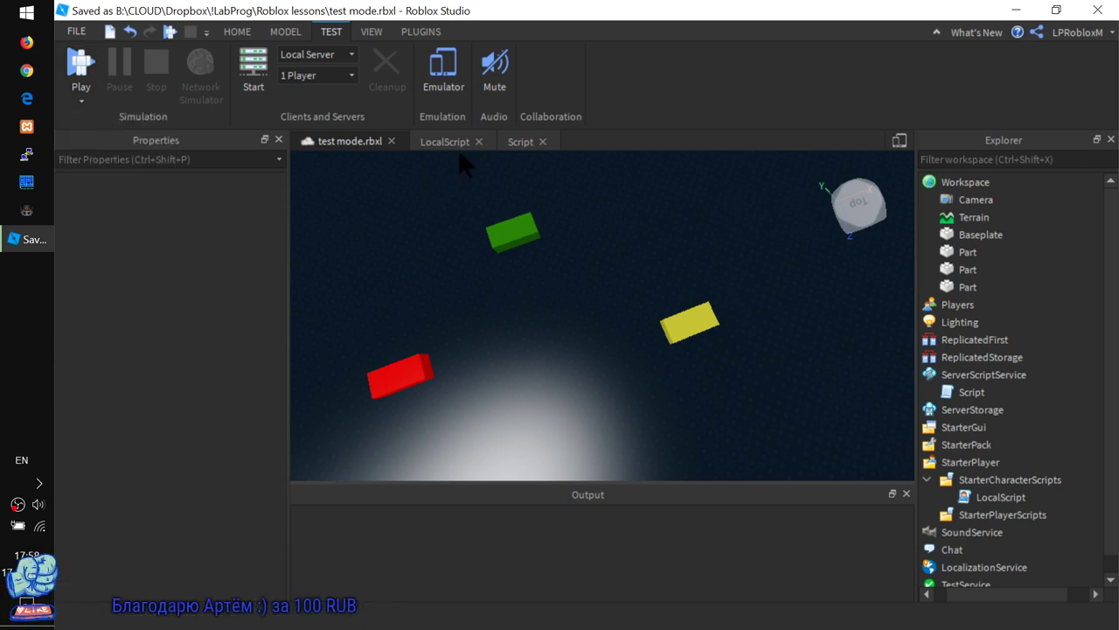
key("F5")
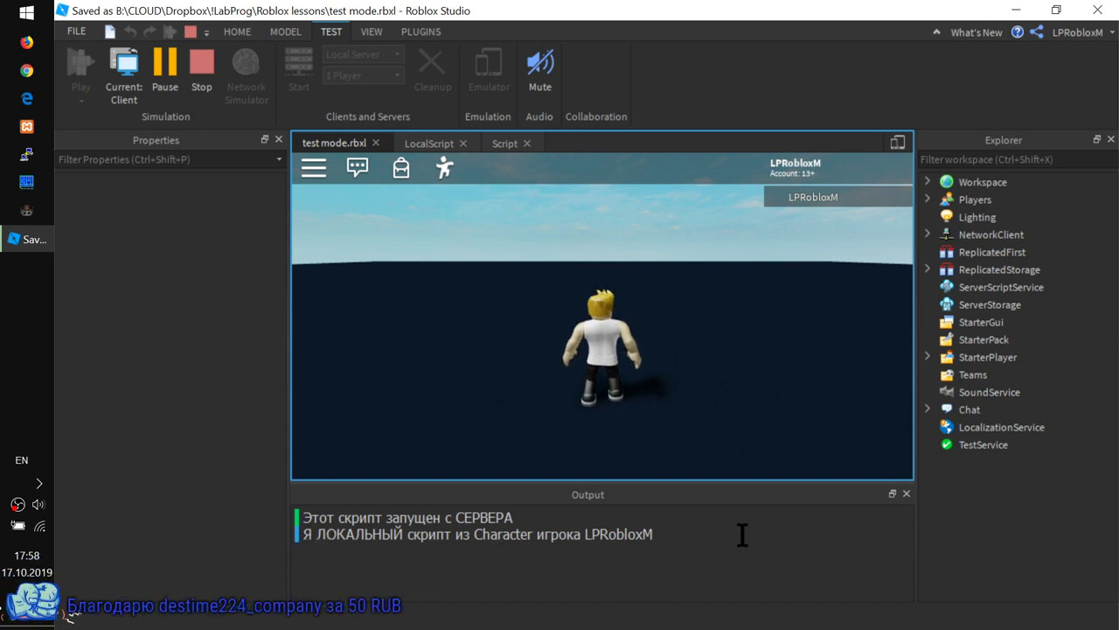
left_click(929, 355)
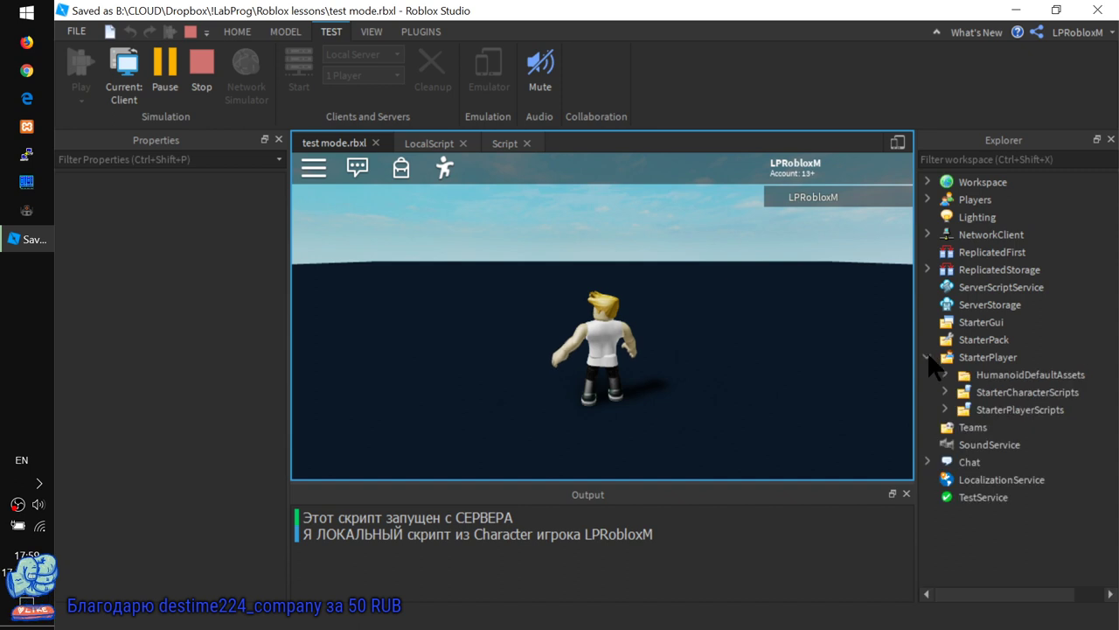
left_click(200, 70)
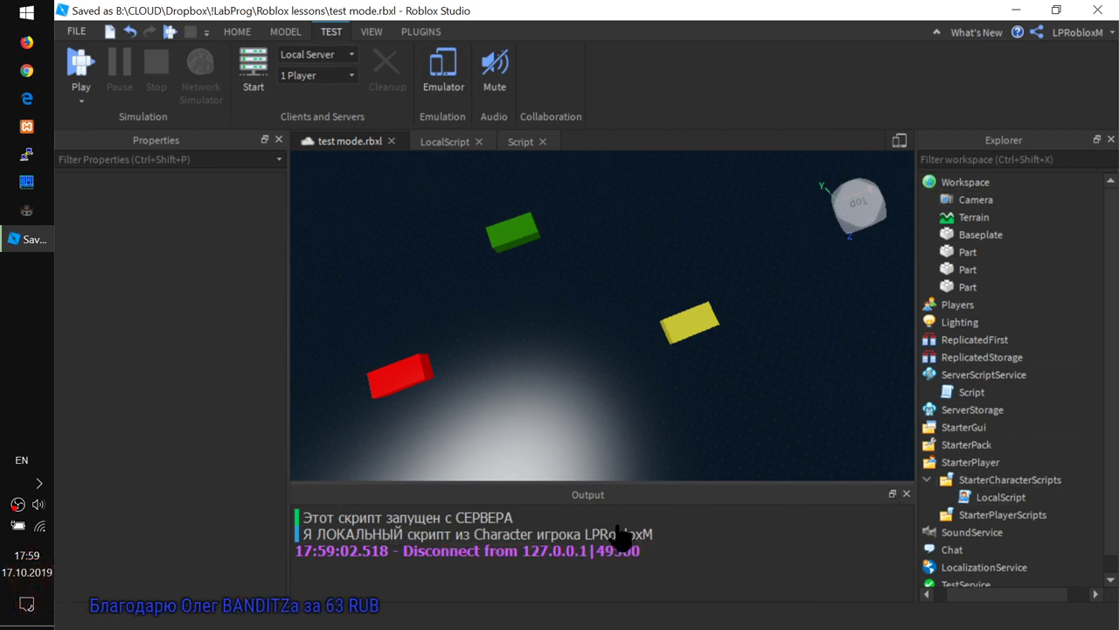
- Playtest with Play Here so the character spawns at the camera position, look around near the coloured parts, and stop the test
left_click(83, 99)
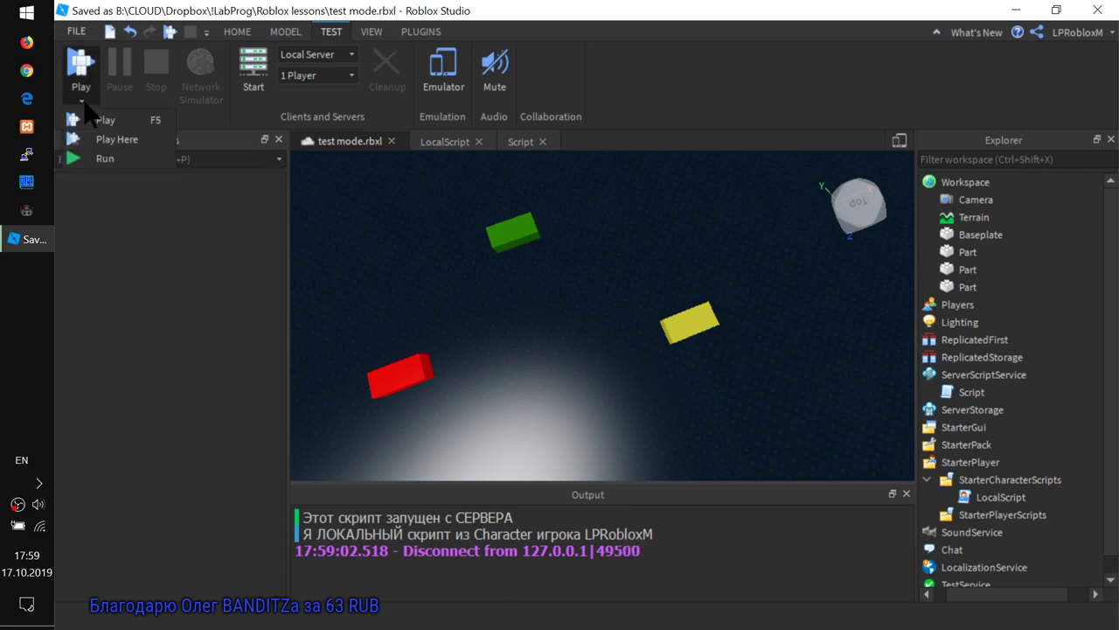
left_click(138, 139)
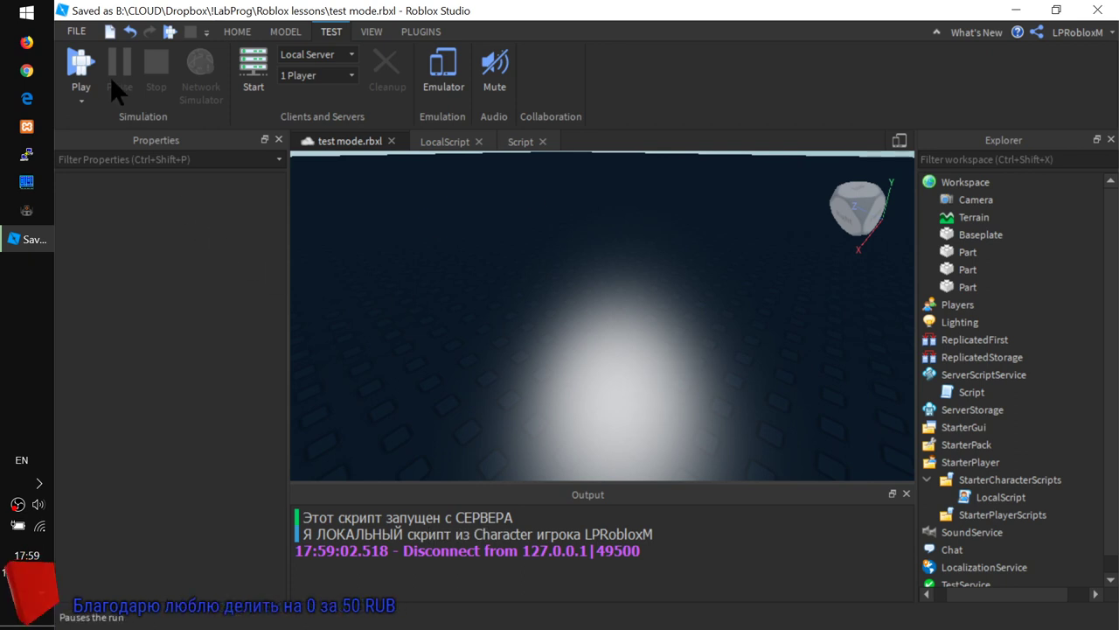
left_click(77, 96)
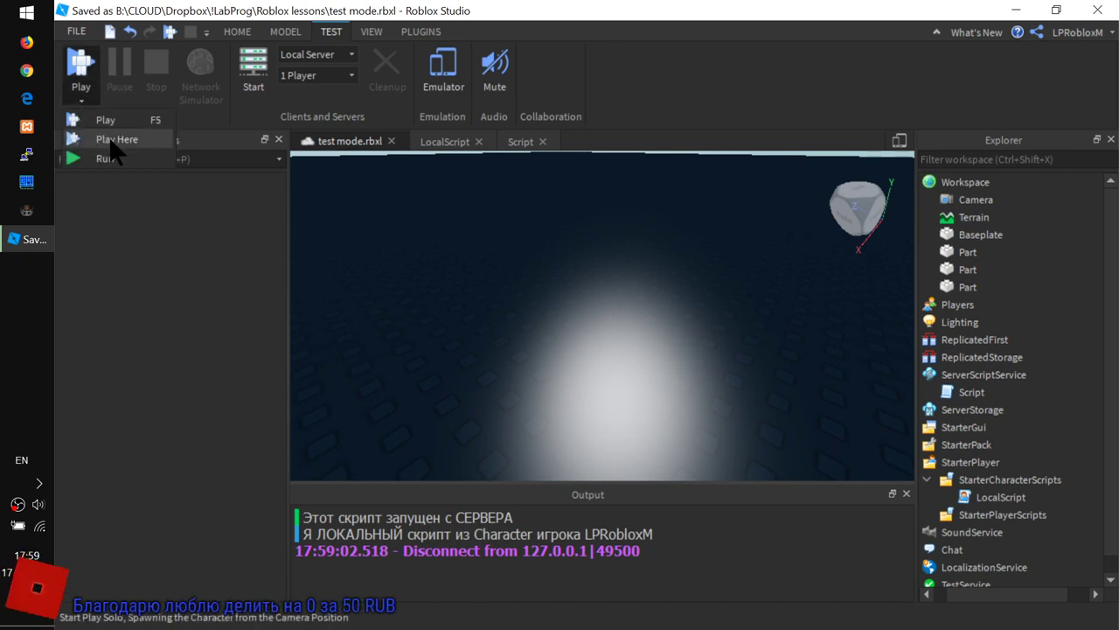
left_click(108, 137)
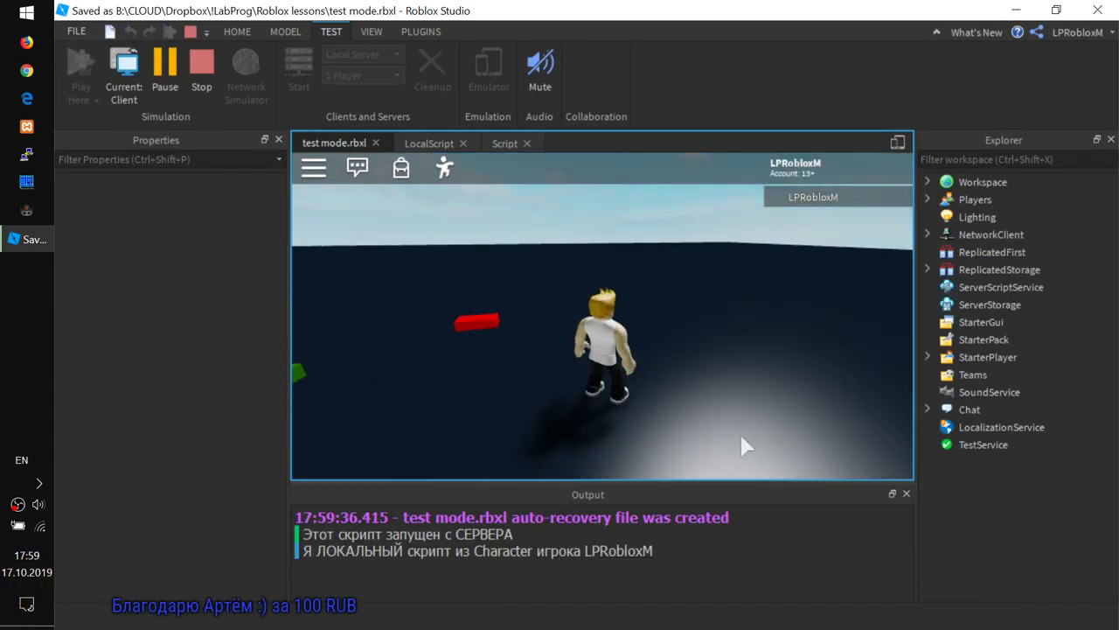
key("d")
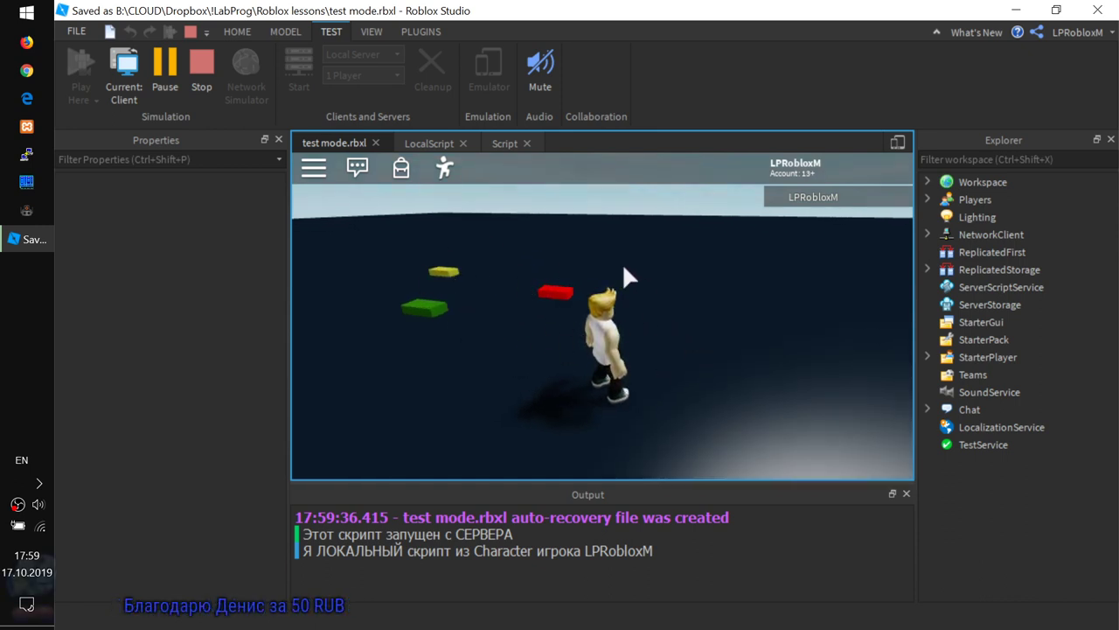
left_click(204, 72)
- Simulate the place in Run mode without a character, fly the camera around the red, green and yellow parts, and stop the simulation
left_click(96, 101)
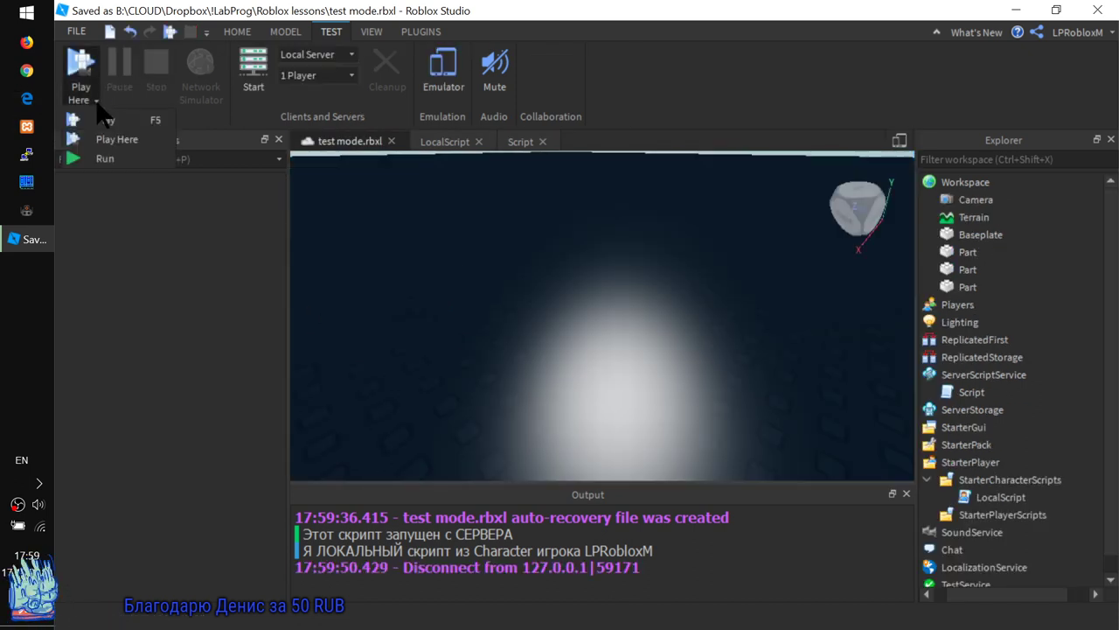
left_click(109, 161)
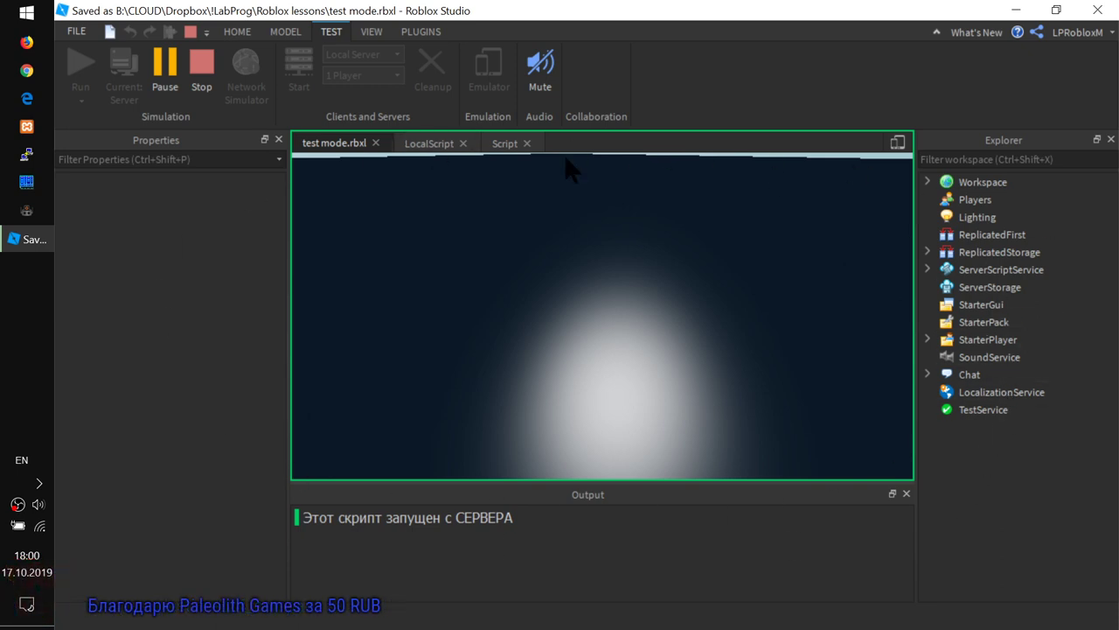
key("w")
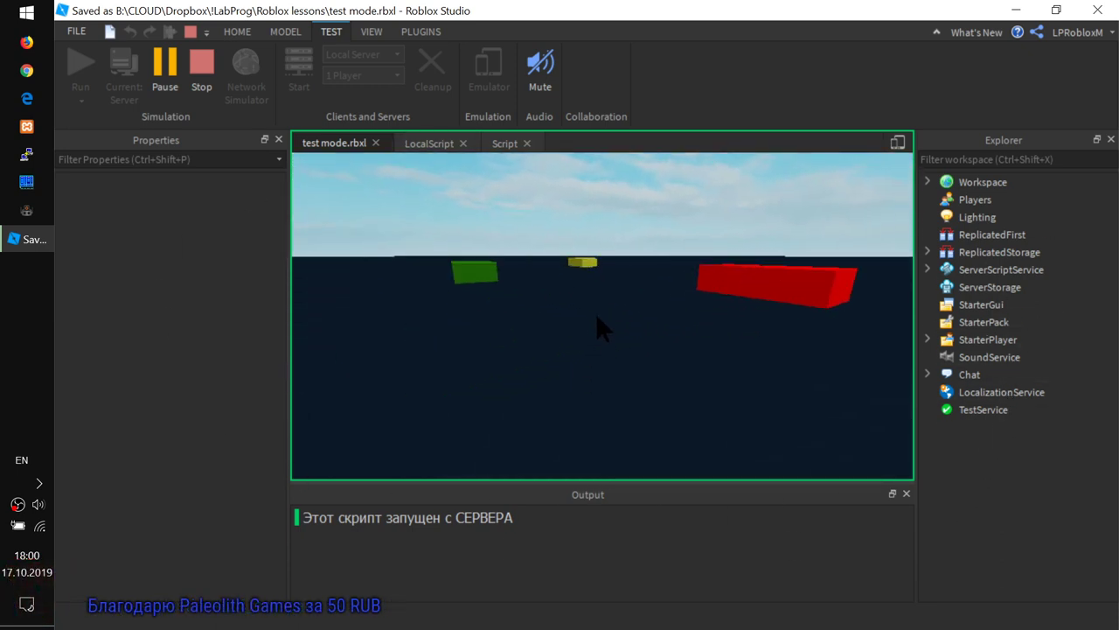
key("d")
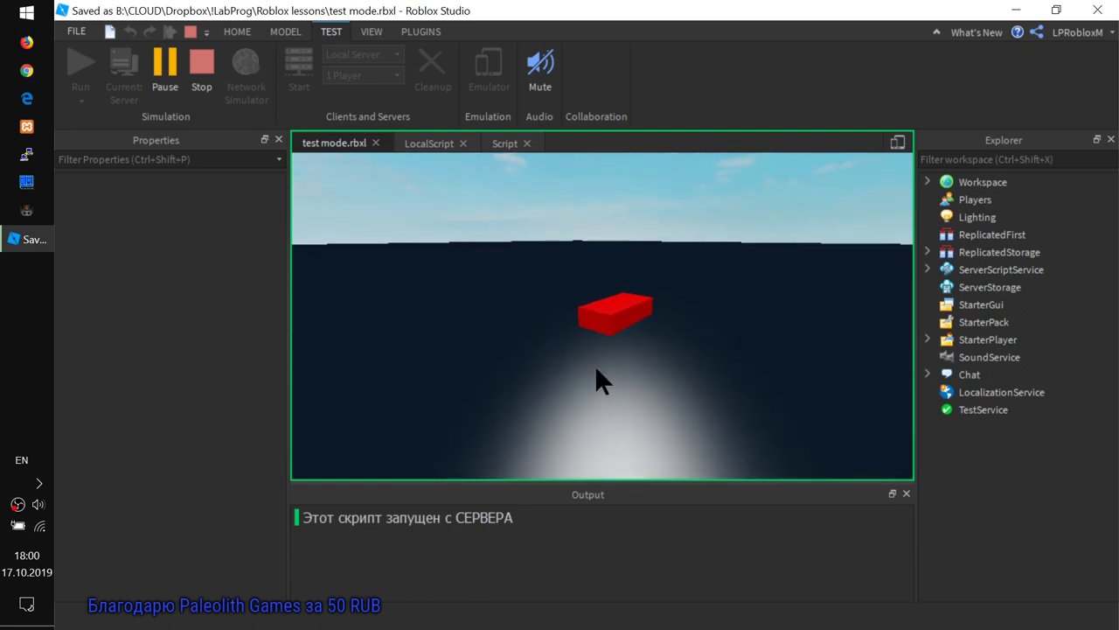
key("d")
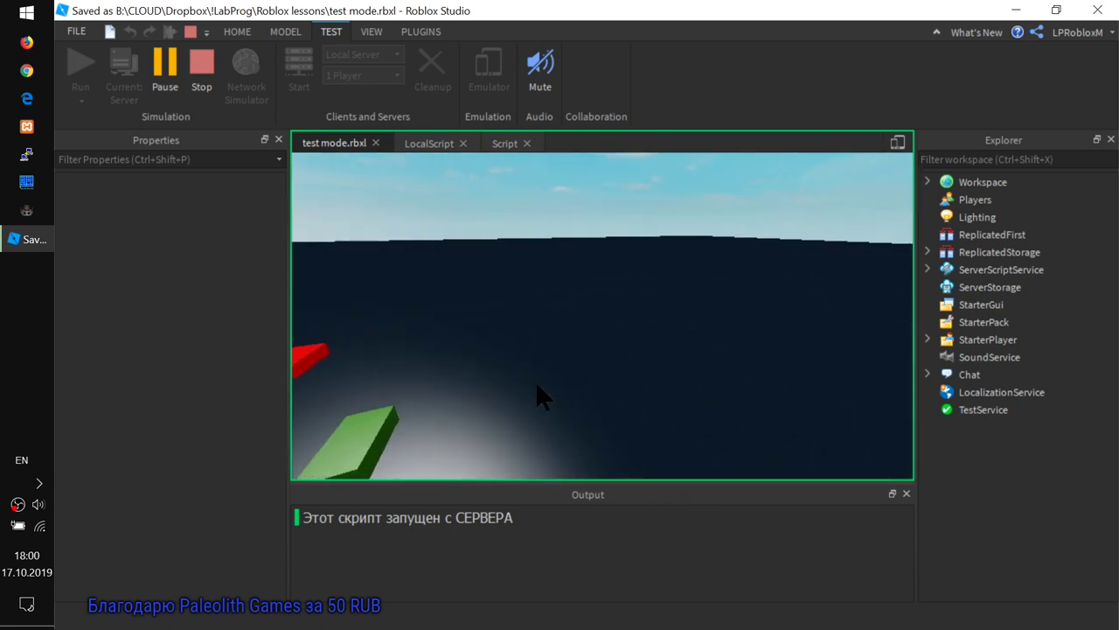
key("s")
key("d")
key("a")
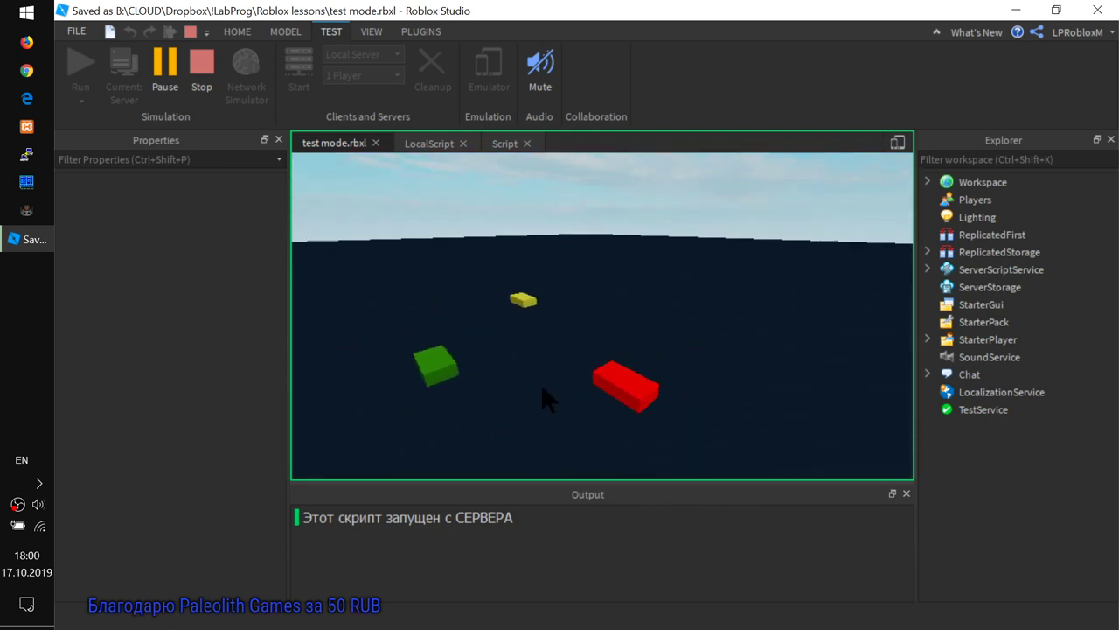
key("w")
key("s")
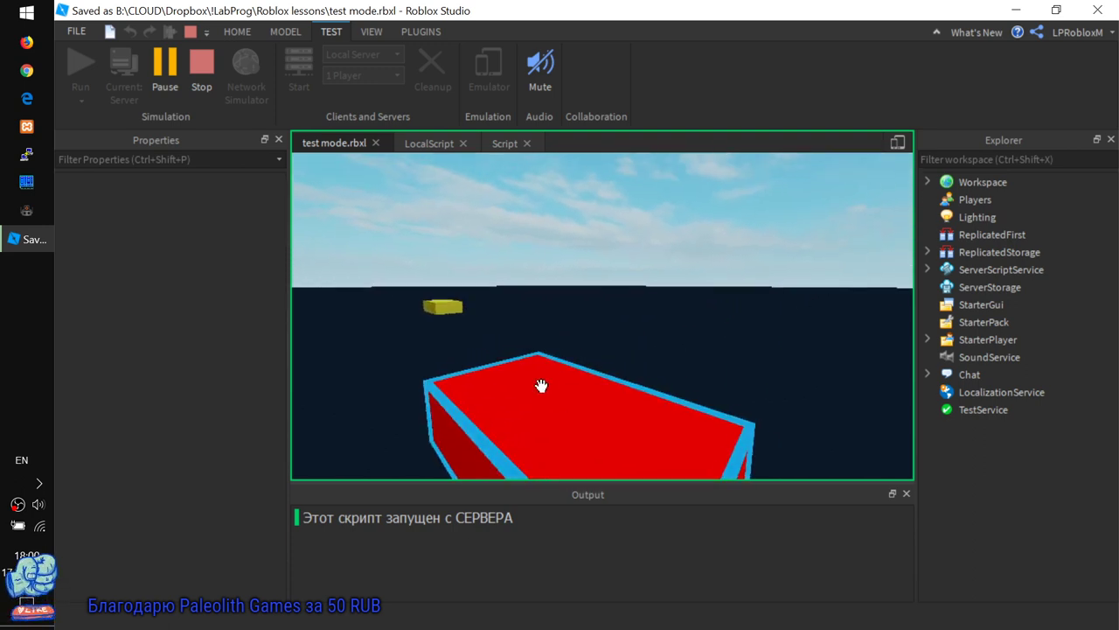
key("d")
key("e")
key("e")
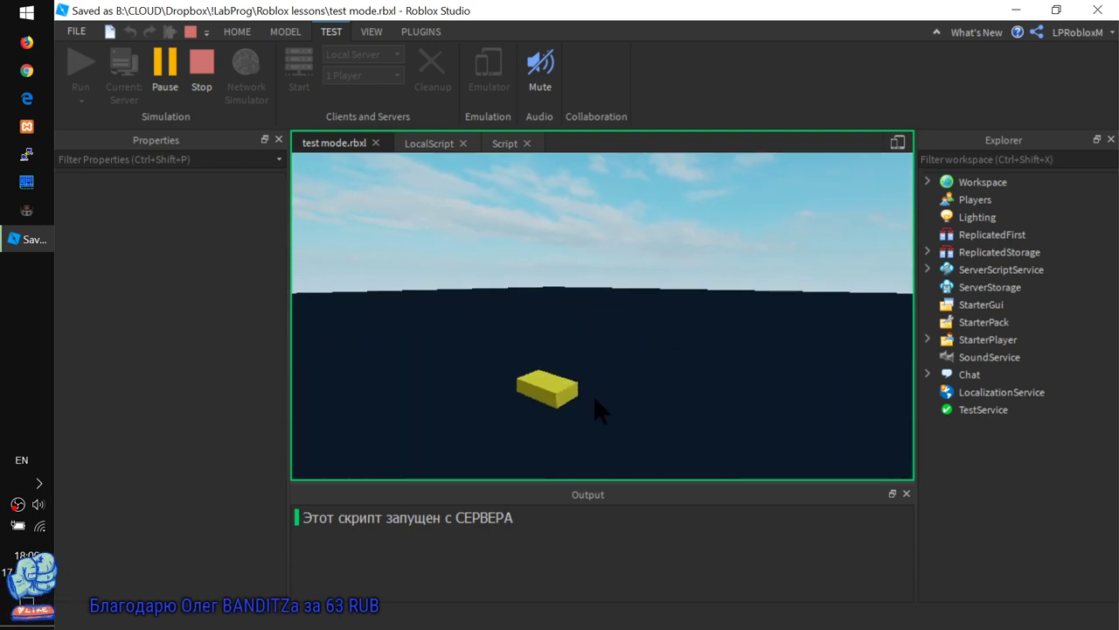
key("a")
key("w")
key("w")
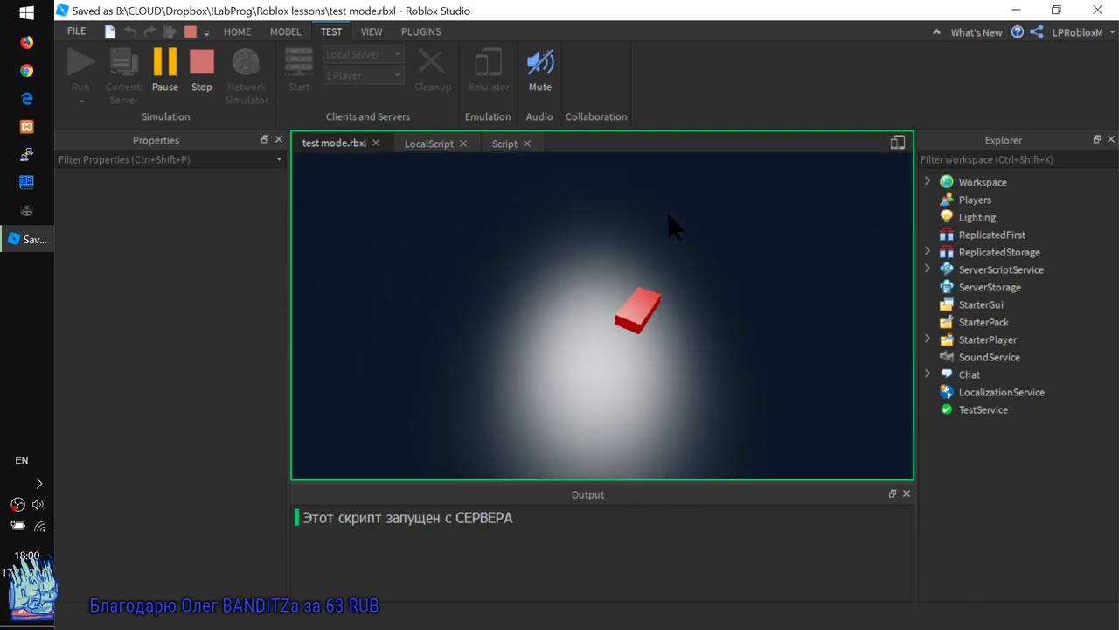
left_click(196, 67)
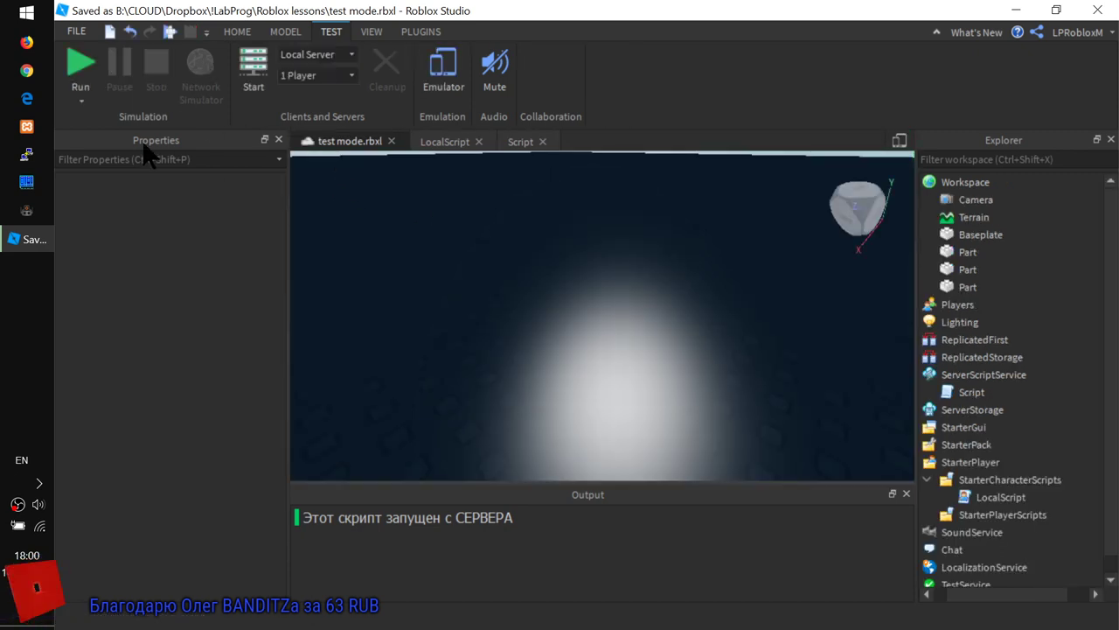
- Start a Play mode test, switch to the server view, look over the character and parts, and expand ReplicatedStorage
left_click(81, 99)
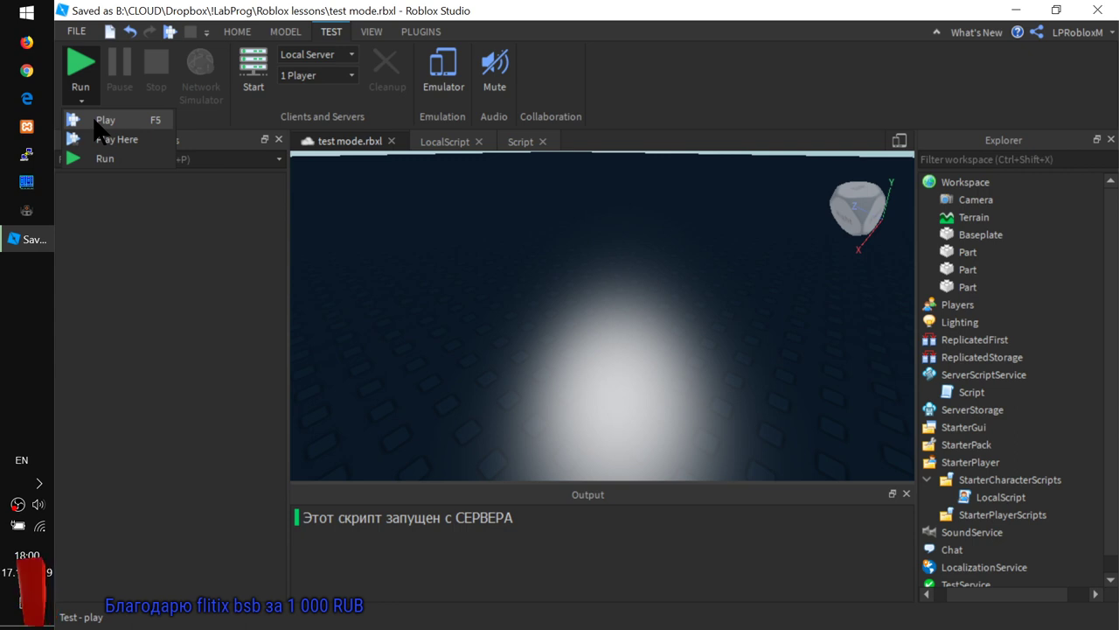
left_click(96, 121)
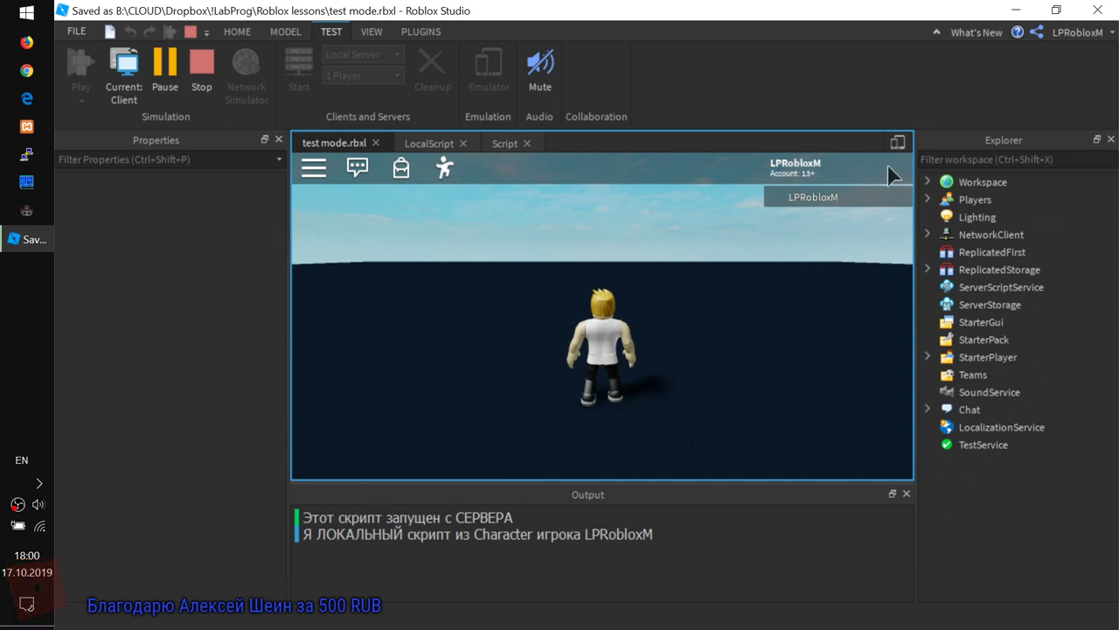
left_click(127, 78)
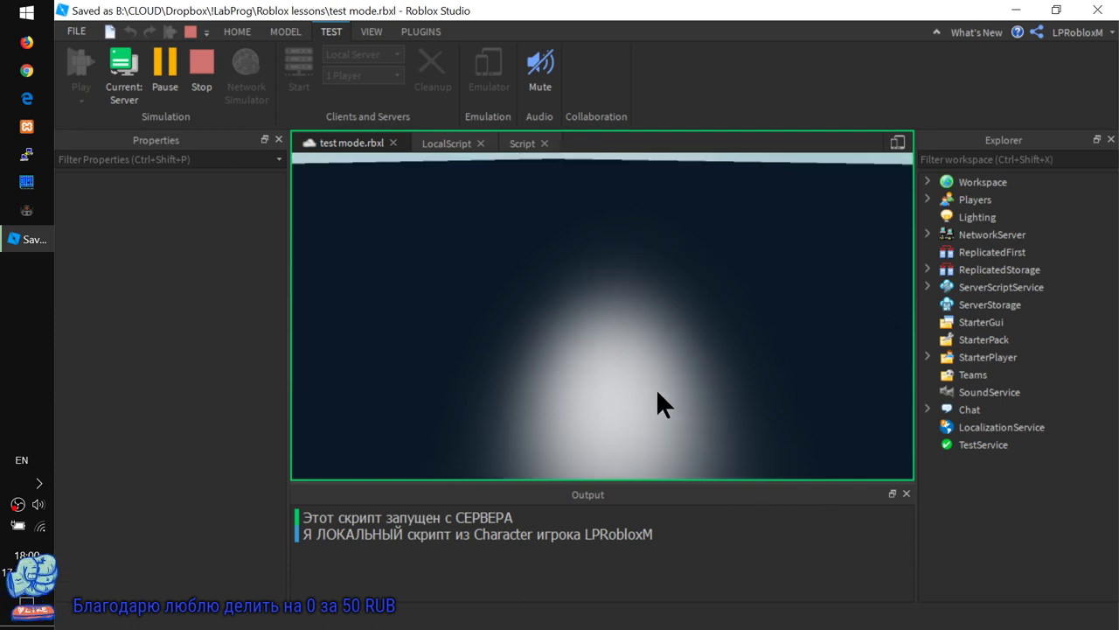
scroll(655, 388, "down", 5)
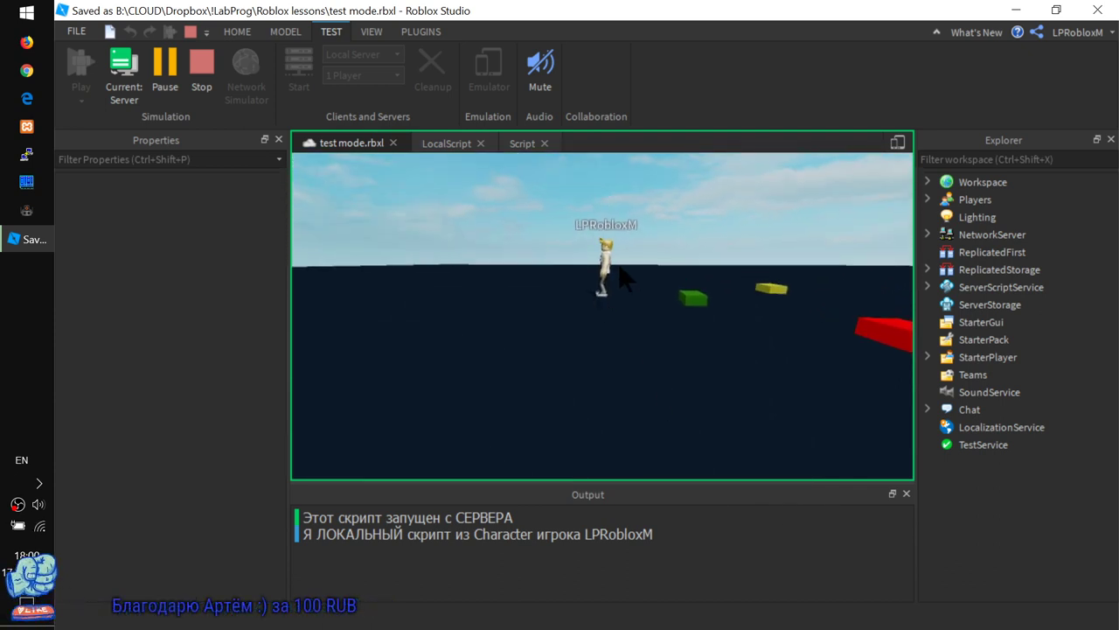
right_click_drag(624, 274, 604, 312)
scroll(674, 337, "up", 5)
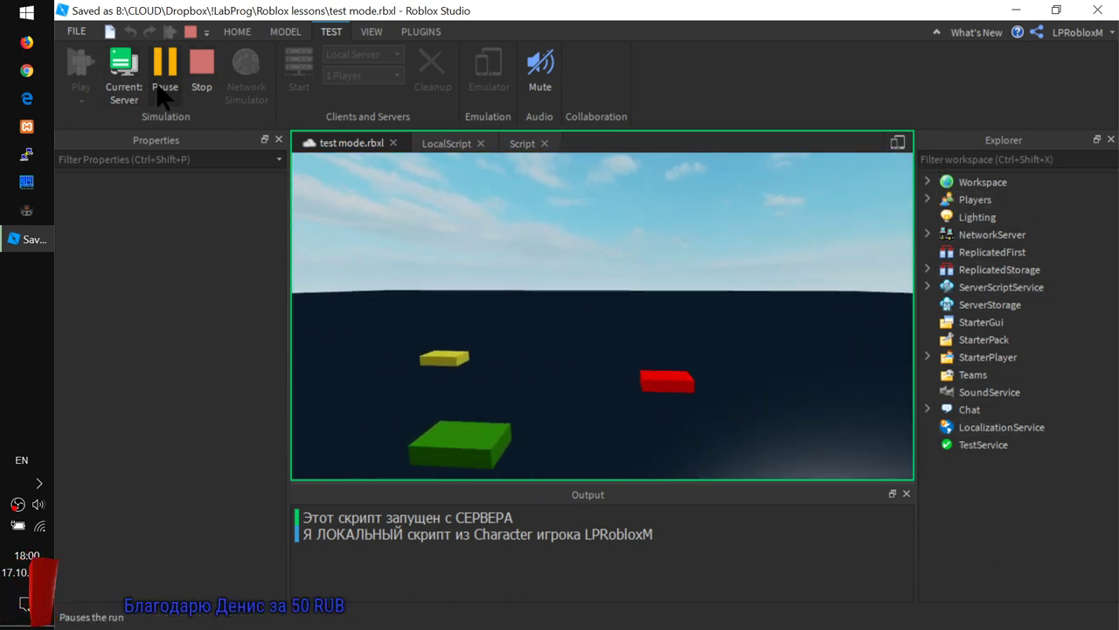
left_click(927, 268)
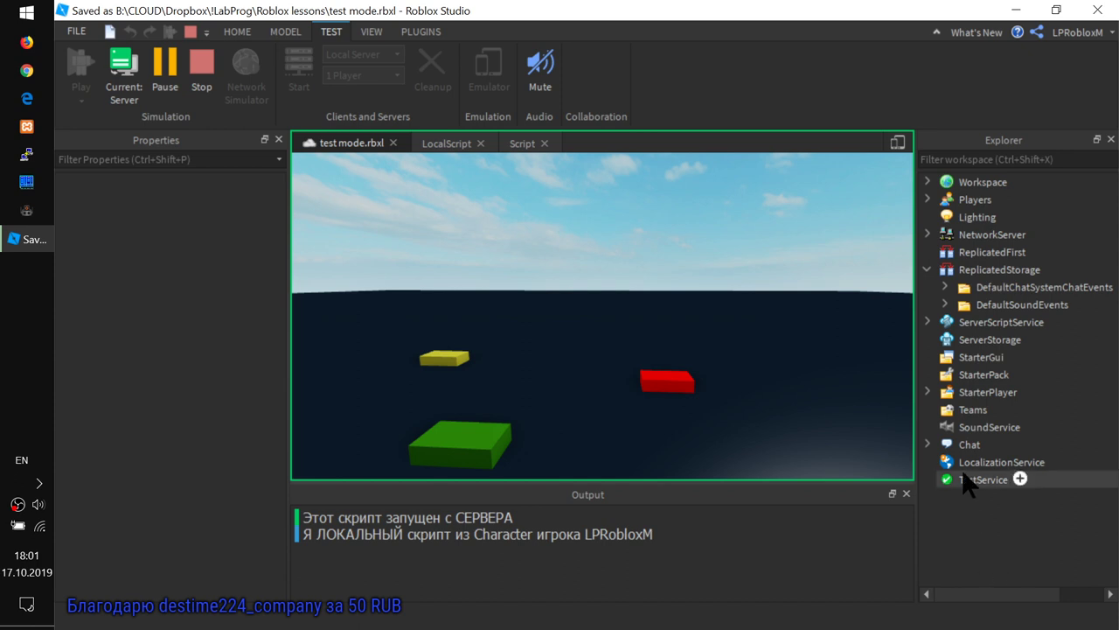
- Switch the running test back to the client view, expand Workspace, and move the character near the coloured parts
left_click(121, 79)
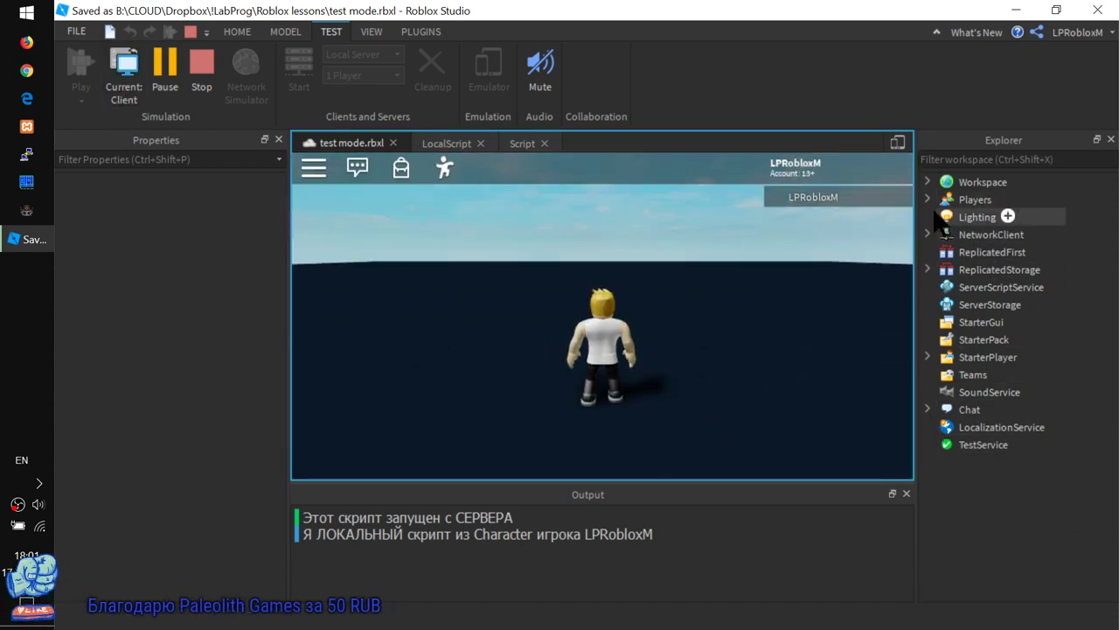
left_click(927, 182)
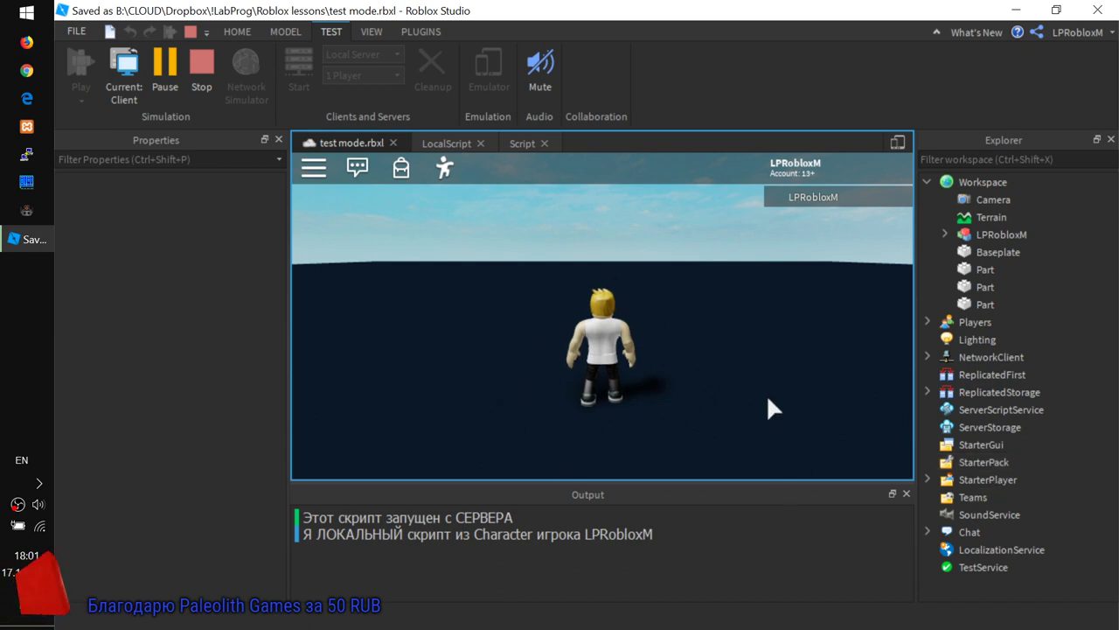
key("a")
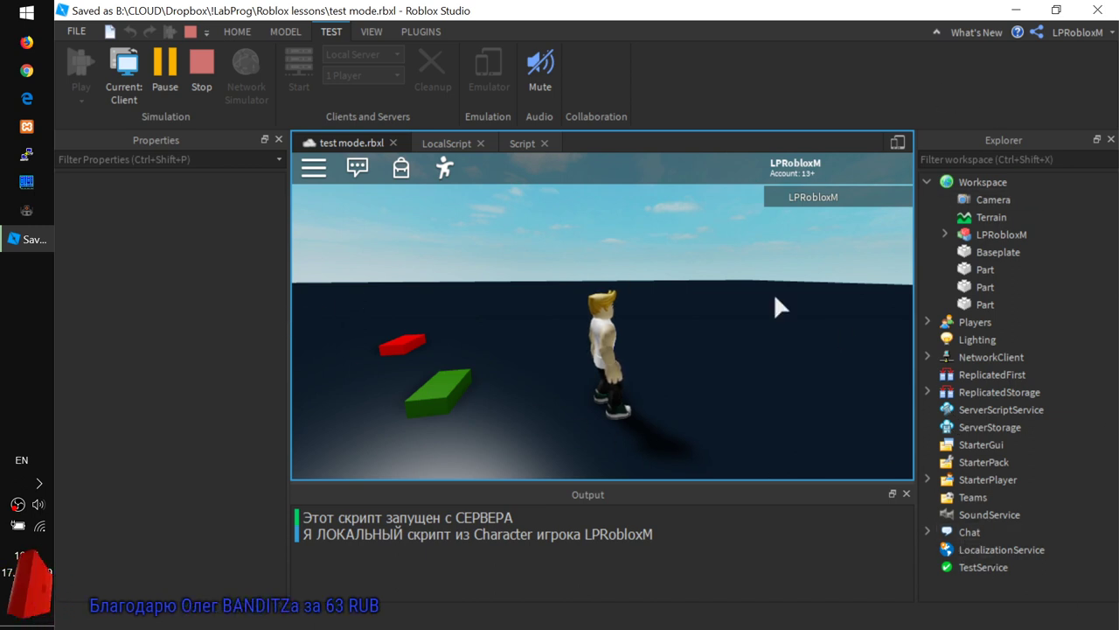
- Pause and resume the running playtest, and stop it to return to editing
left_click(163, 85)
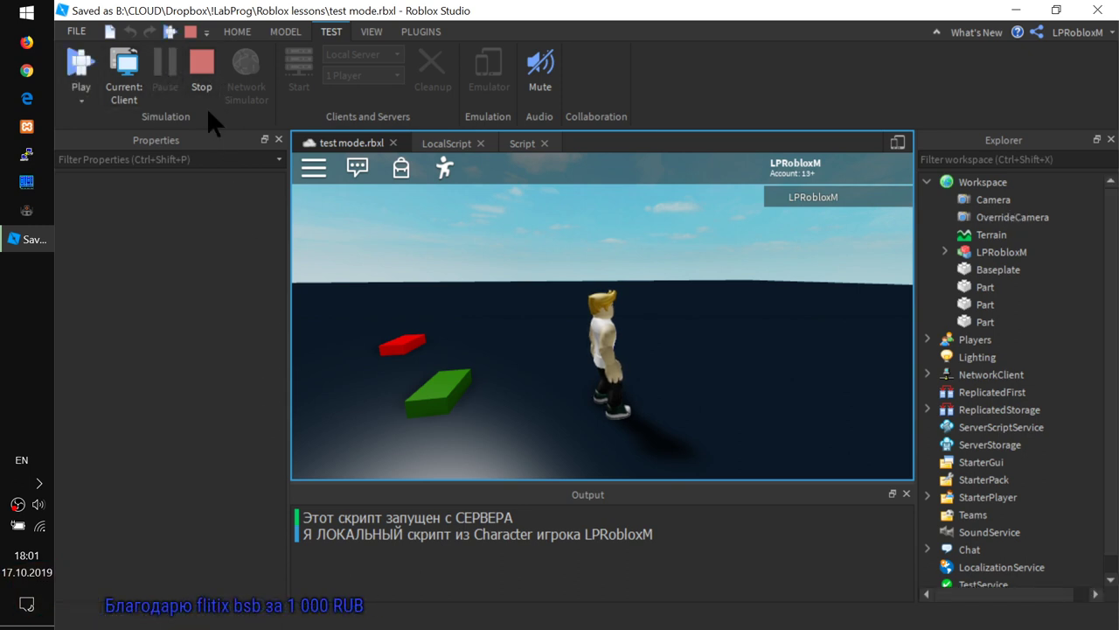
left_click(80, 72)
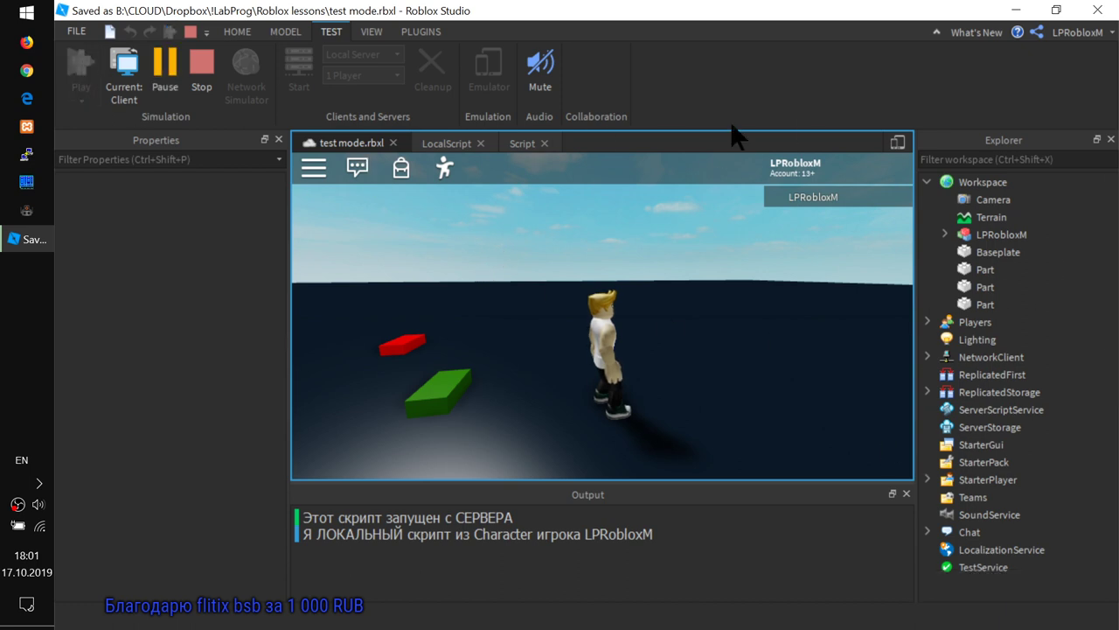
left_click(208, 63)
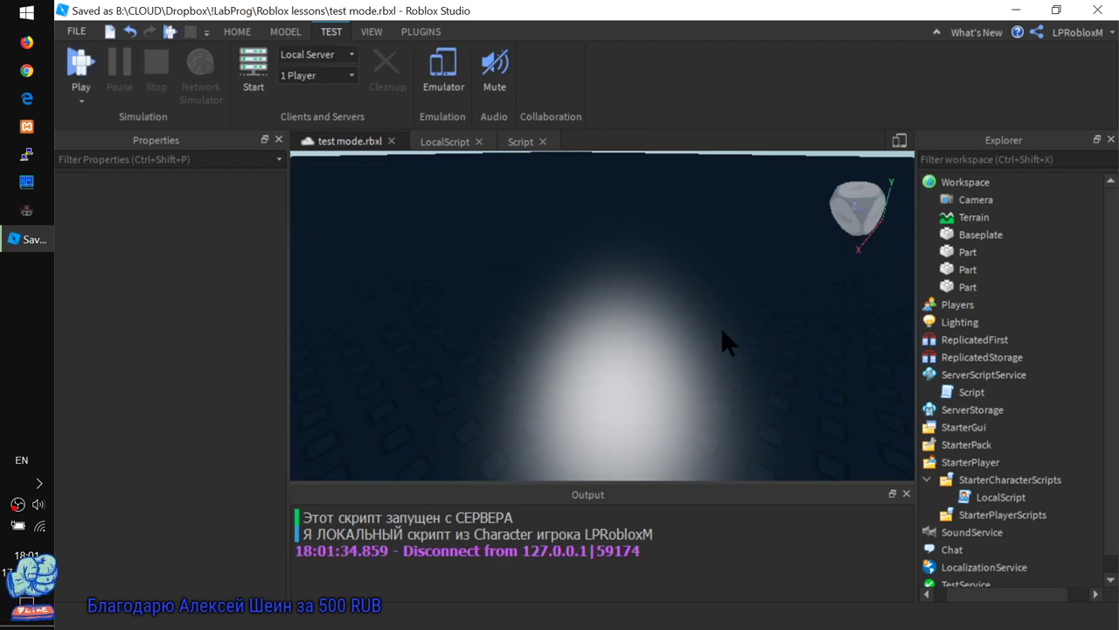
right_click_drag(750, 362, 750, 363)
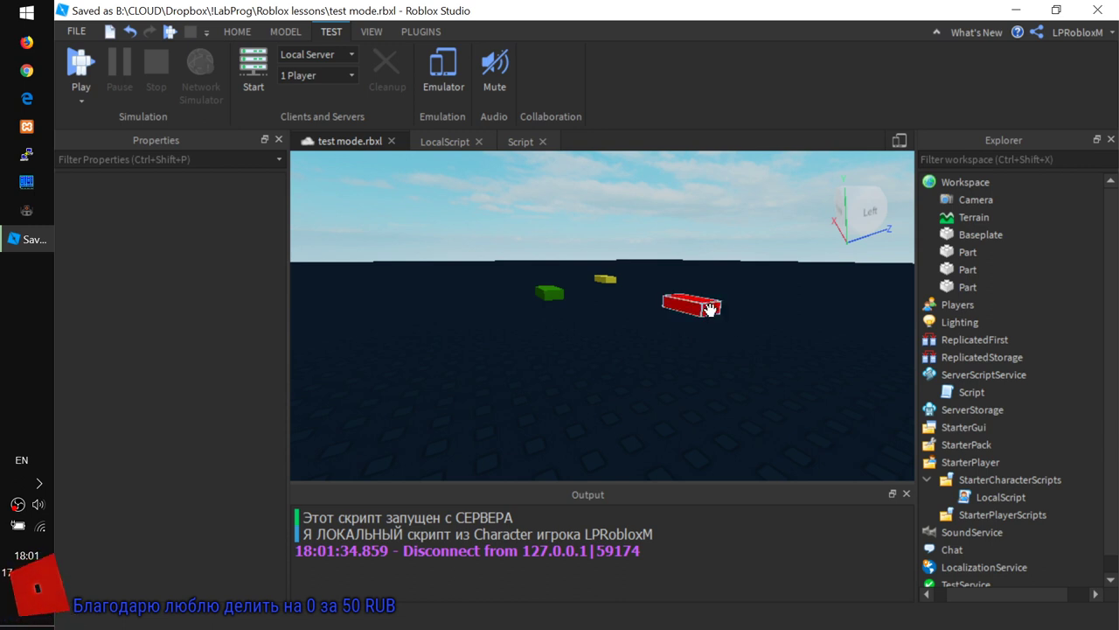
right_click_drag(587, 304, 589, 311)
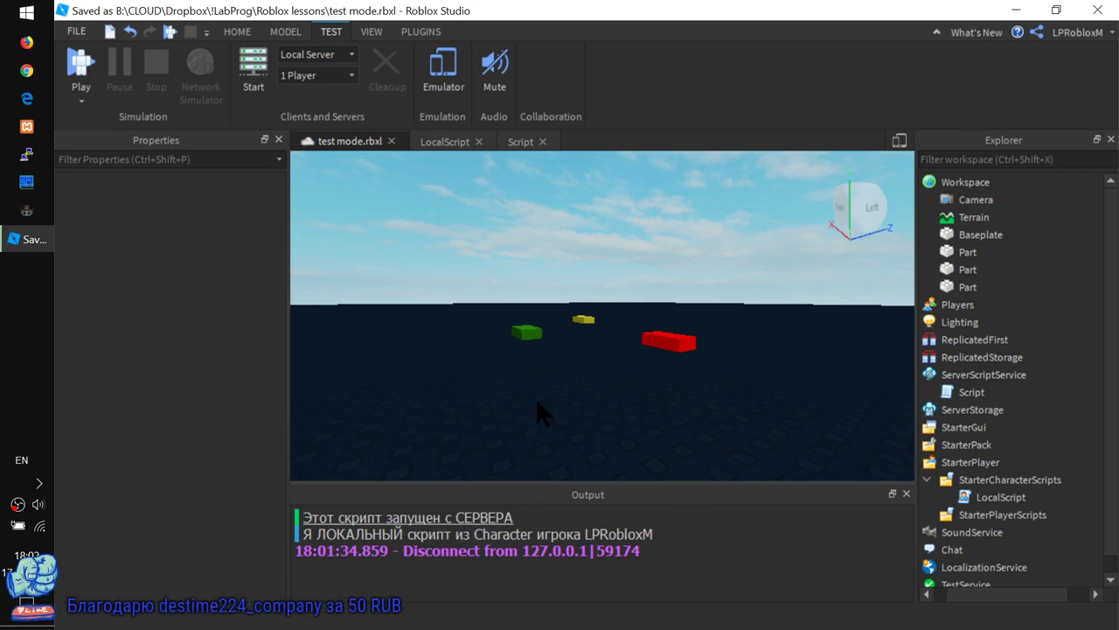
left_click(330, 55)
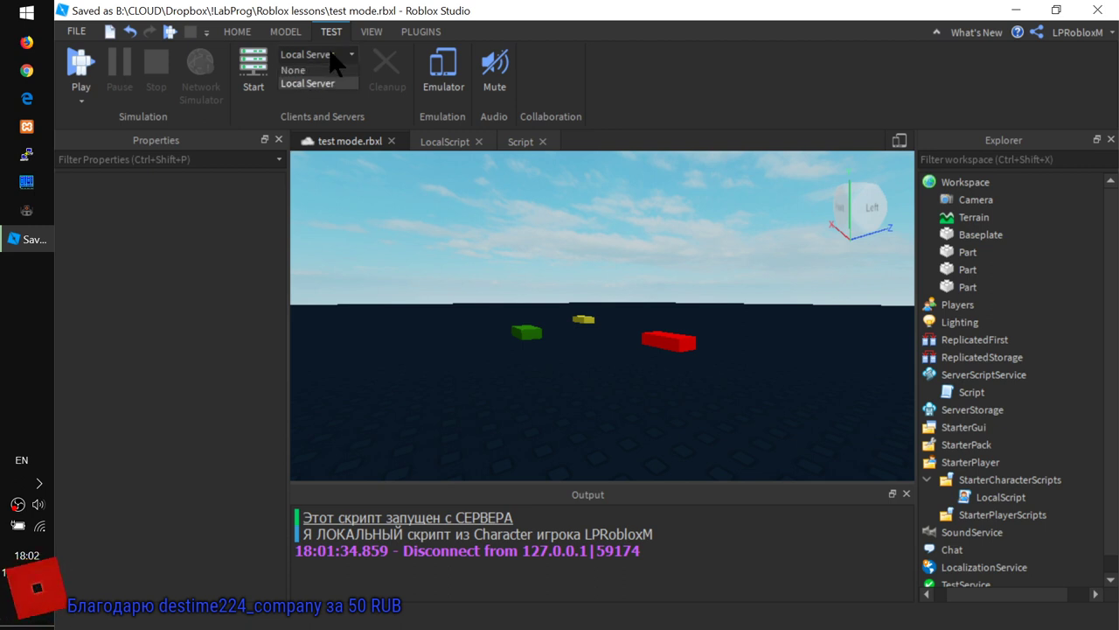
left_click(325, 57)
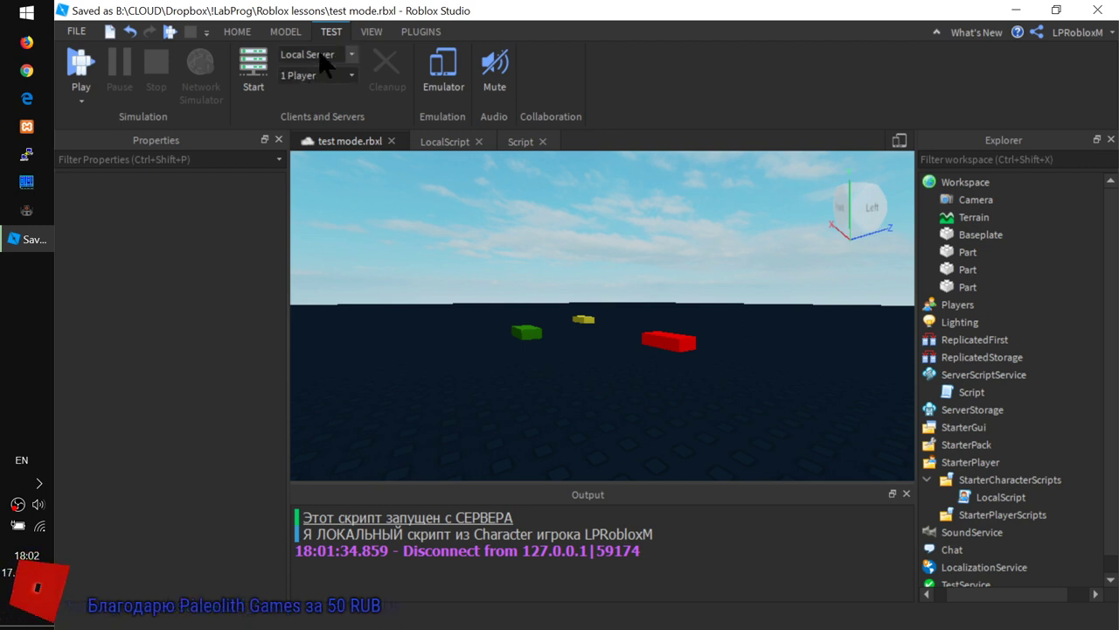
left_click(325, 57)
left_click(328, 58)
left_click(319, 54)
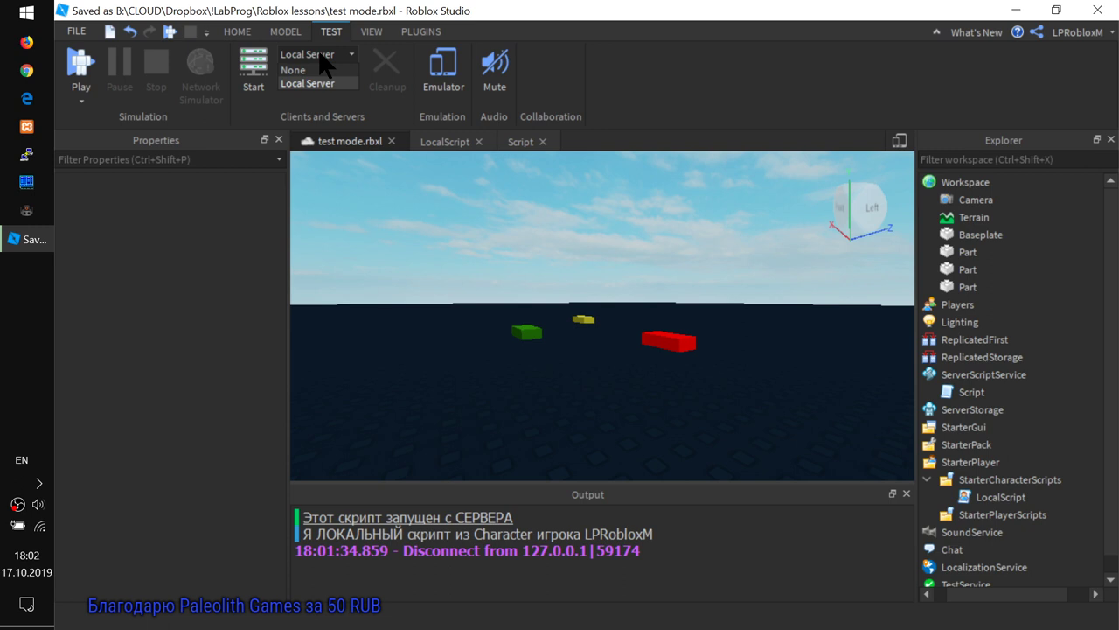
left_click(320, 55)
left_click(322, 57)
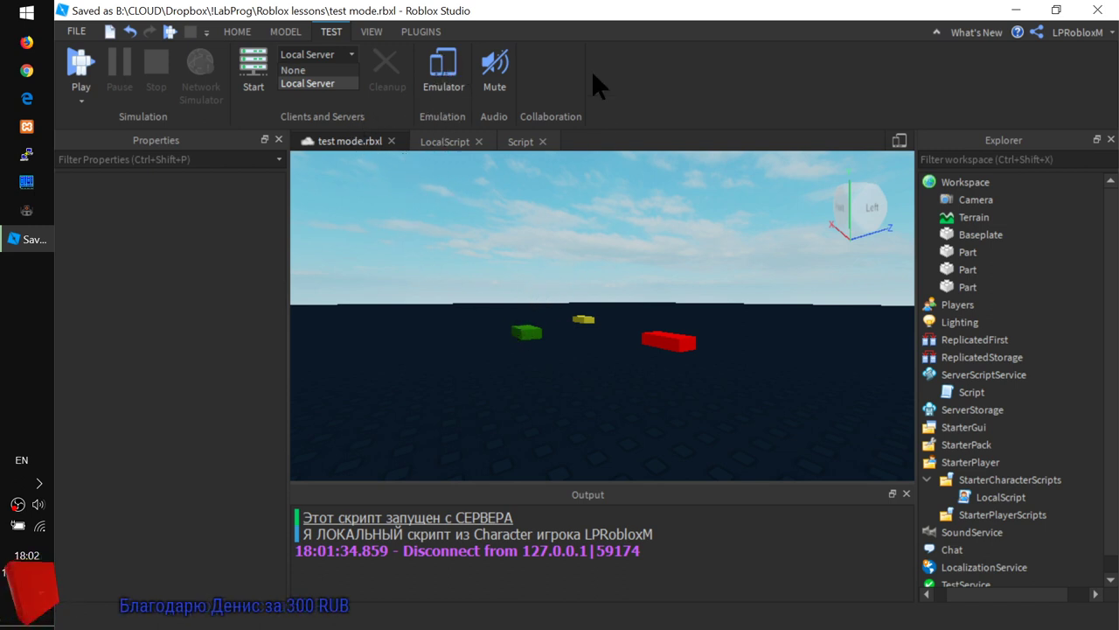
right_click_drag(542, 311, 558, 373)
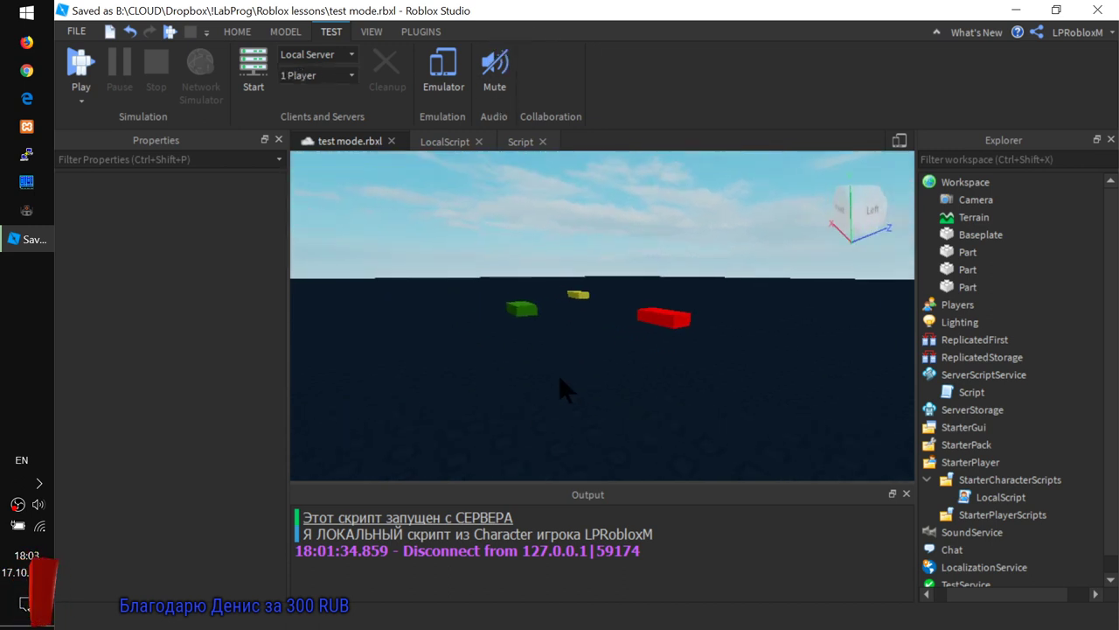
left_click(495, 68)
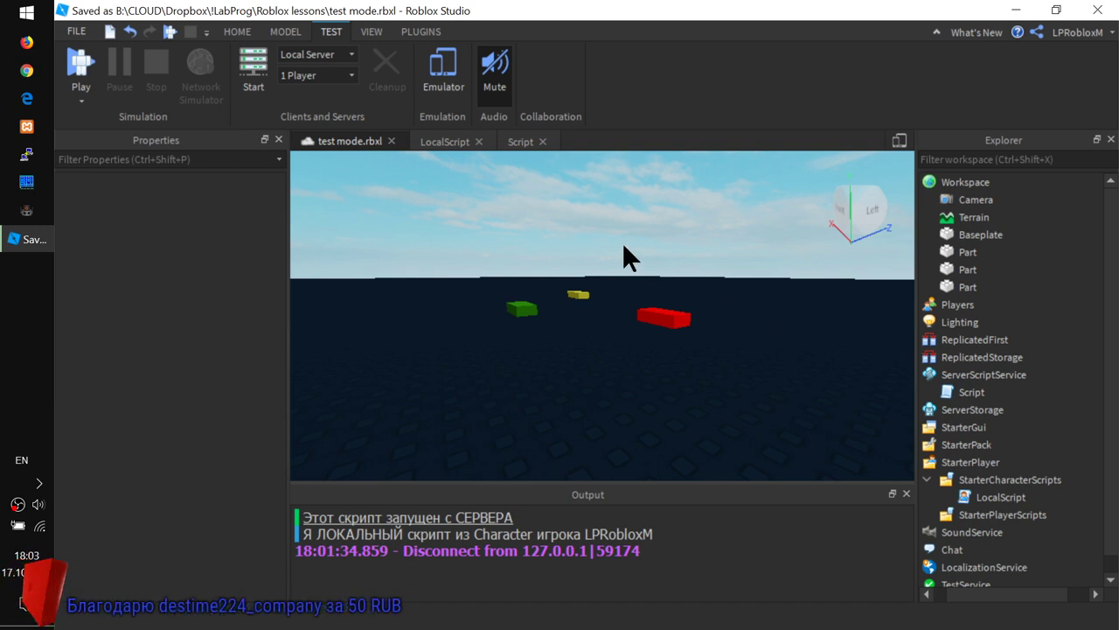
right_click_drag(573, 208, 574, 208)
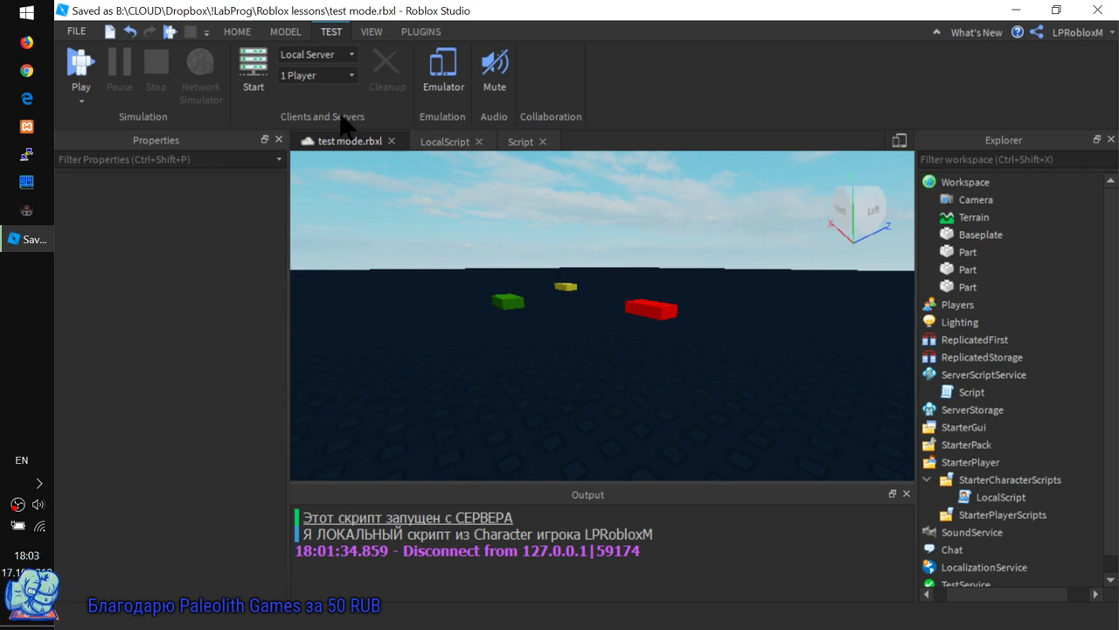
- Start a Local Server test with 2 Players and dismiss the share-your-game hint in the server window
left_click(313, 55)
left_click(315, 57)
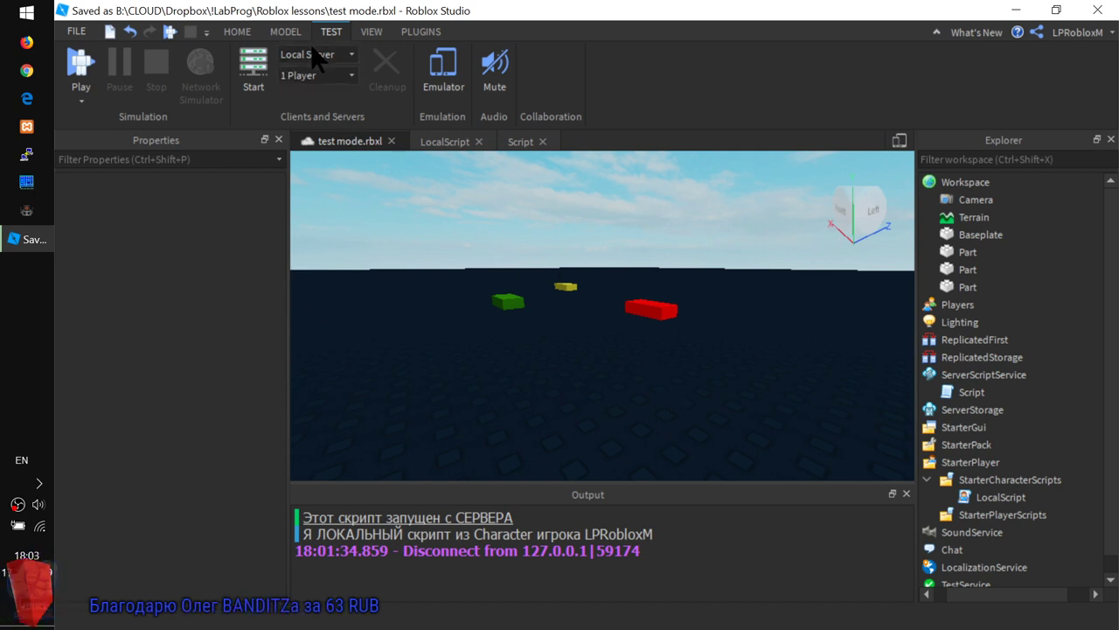
left_click(326, 76)
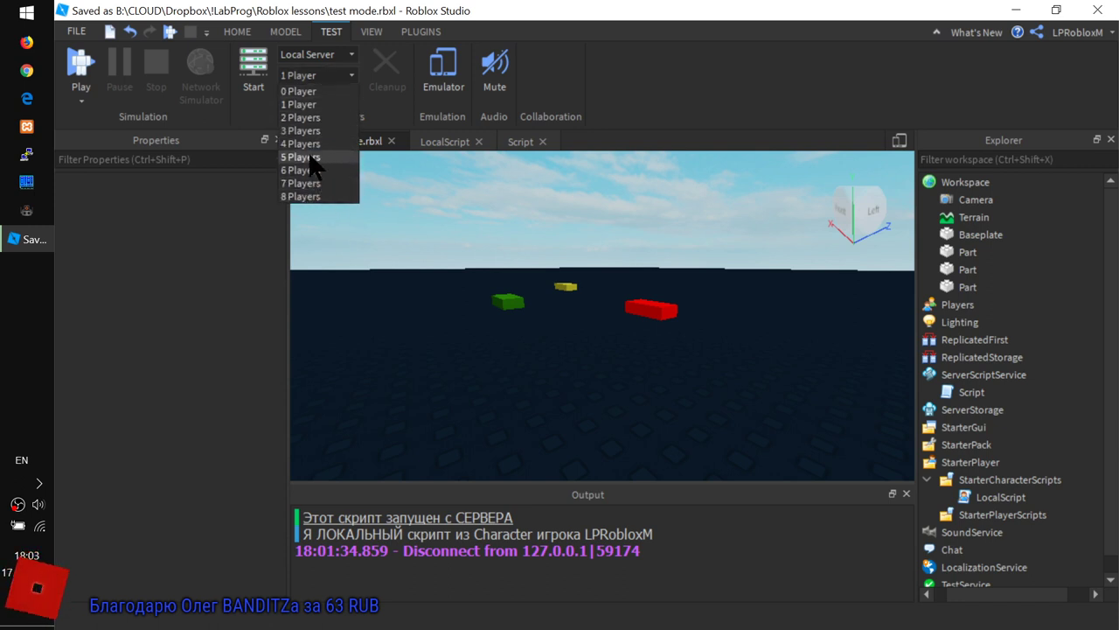
left_click(312, 117)
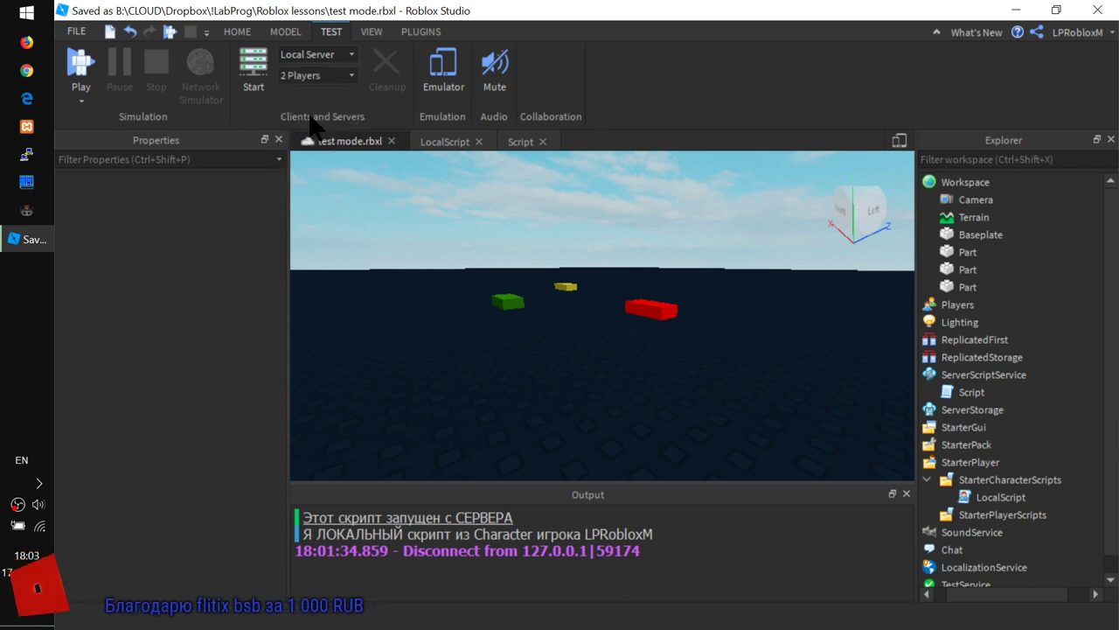
left_click(252, 76)
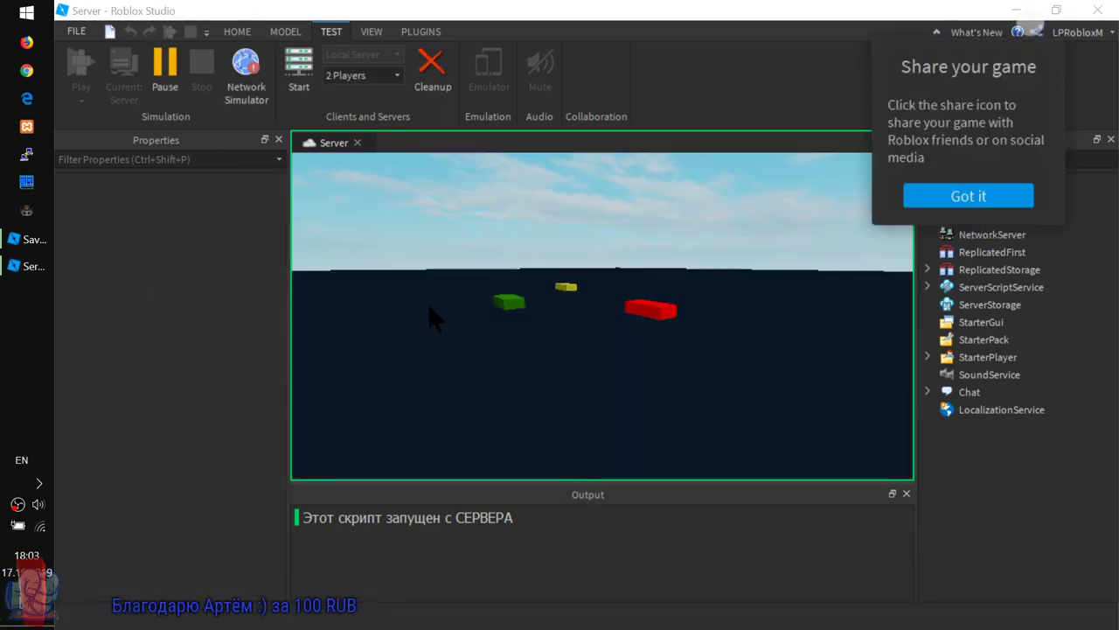
left_click(934, 199)
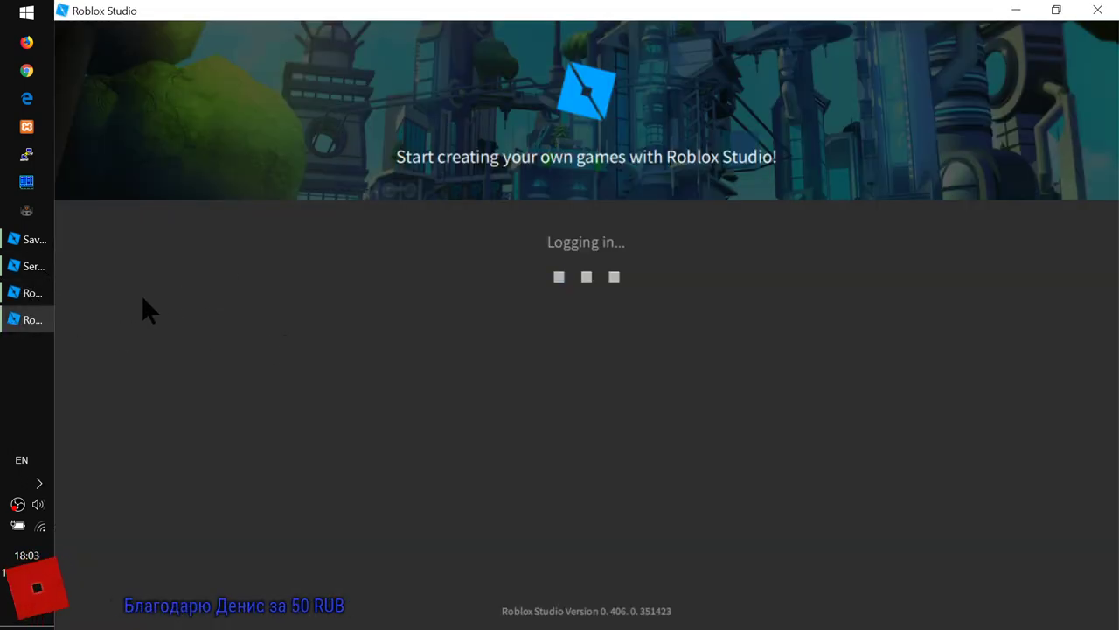
- View both characters in the Player2 client, and close the Tutorials and Game panels in the Player1 client window
left_click(45, 291)
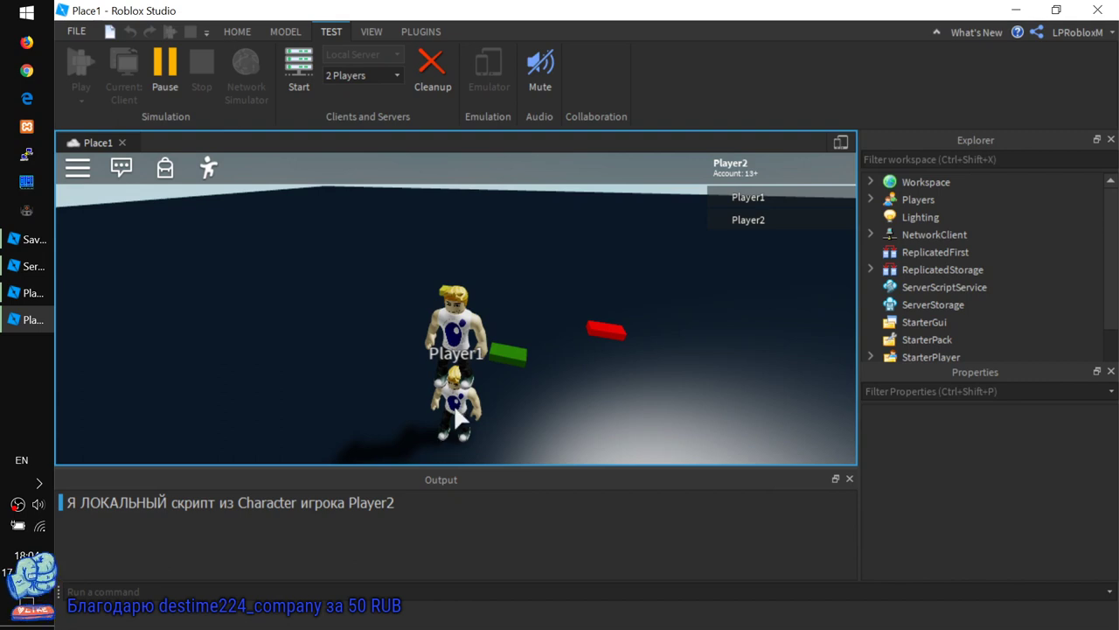
right_click_drag(526, 356, 555, 365)
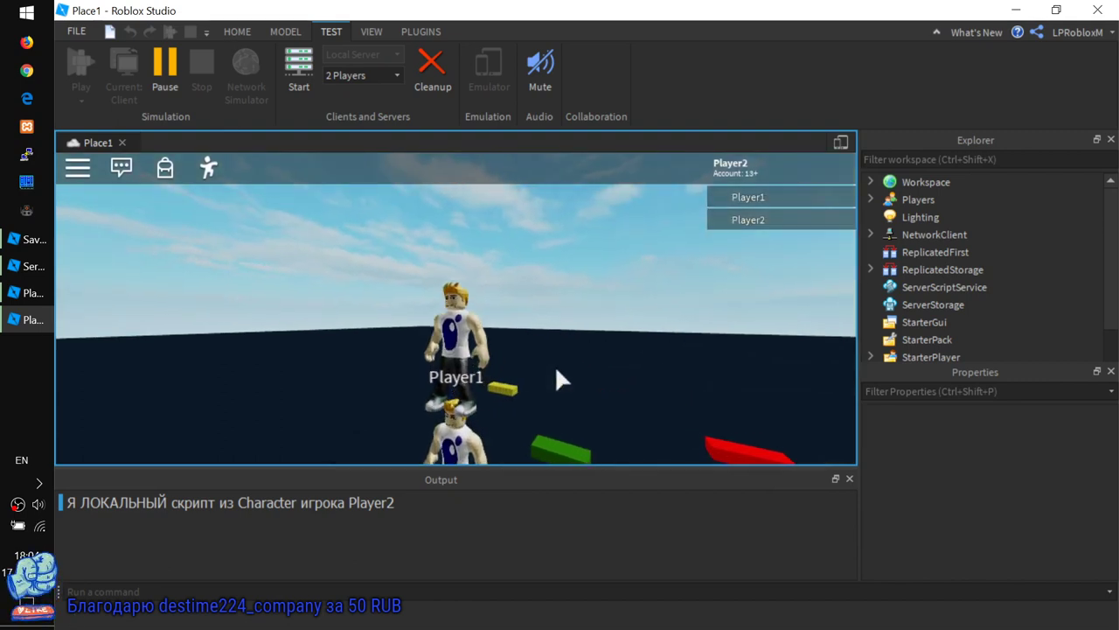
left_click(31, 292)
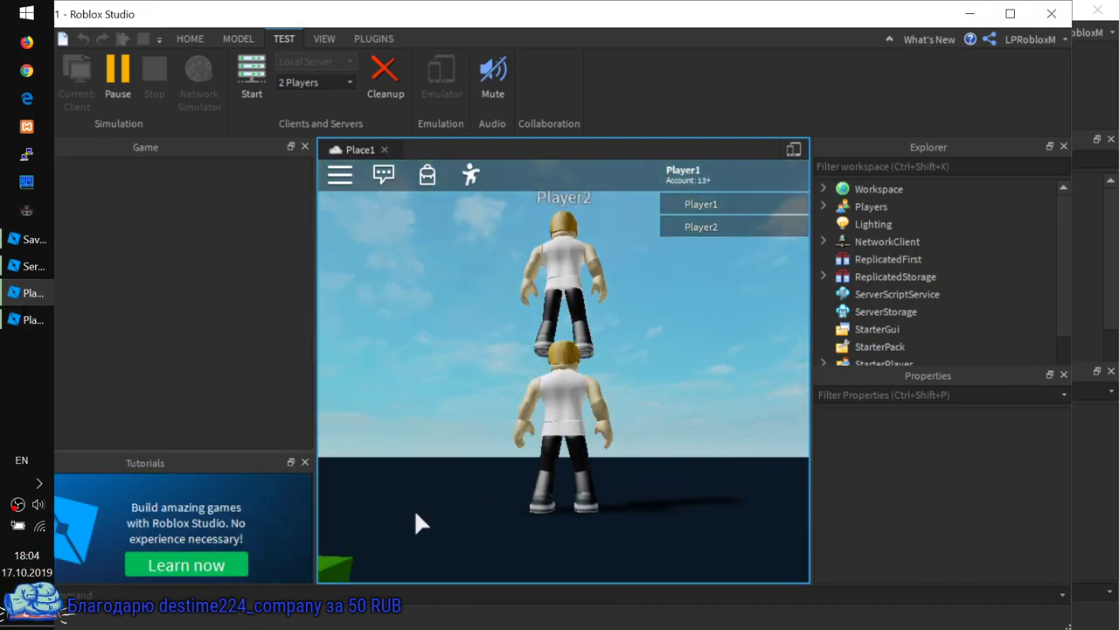
left_click(305, 462)
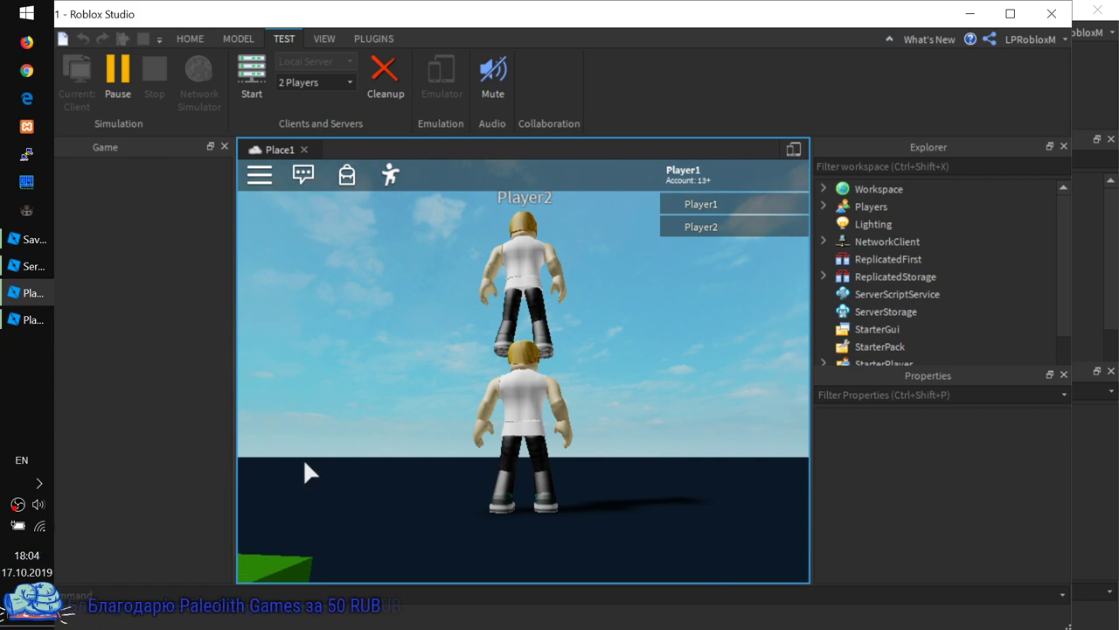
left_click(224, 147)
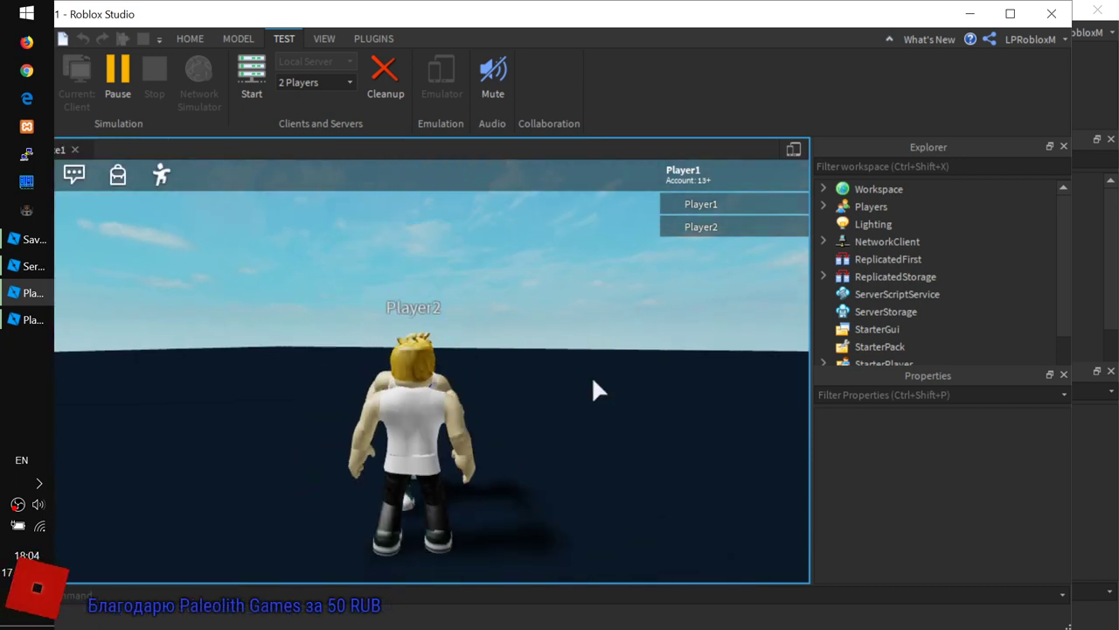
- Compare the Player2 and Player1 client windows, and display the Output panel in the Player1 client
left_click(12, 321)
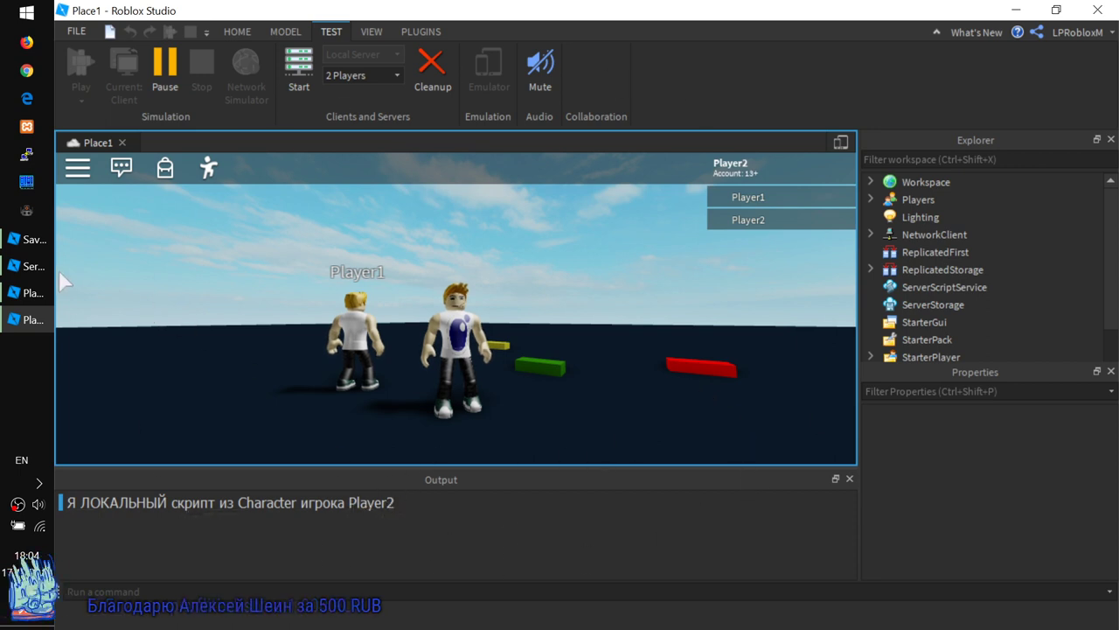
left_click(30, 292)
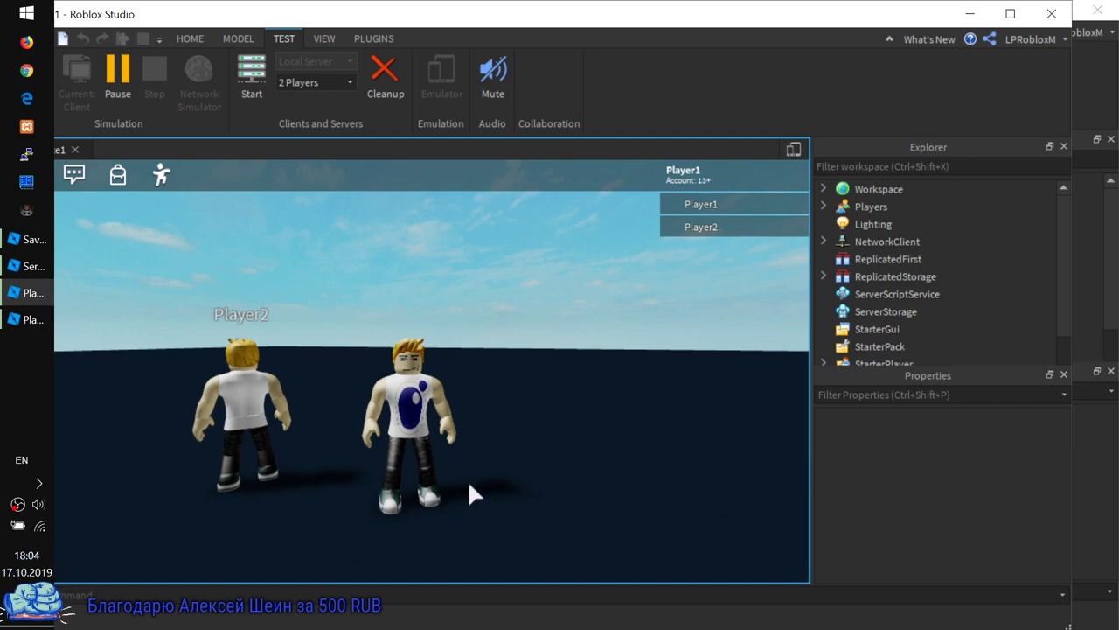
right_click(620, 73)
left_click(655, 85)
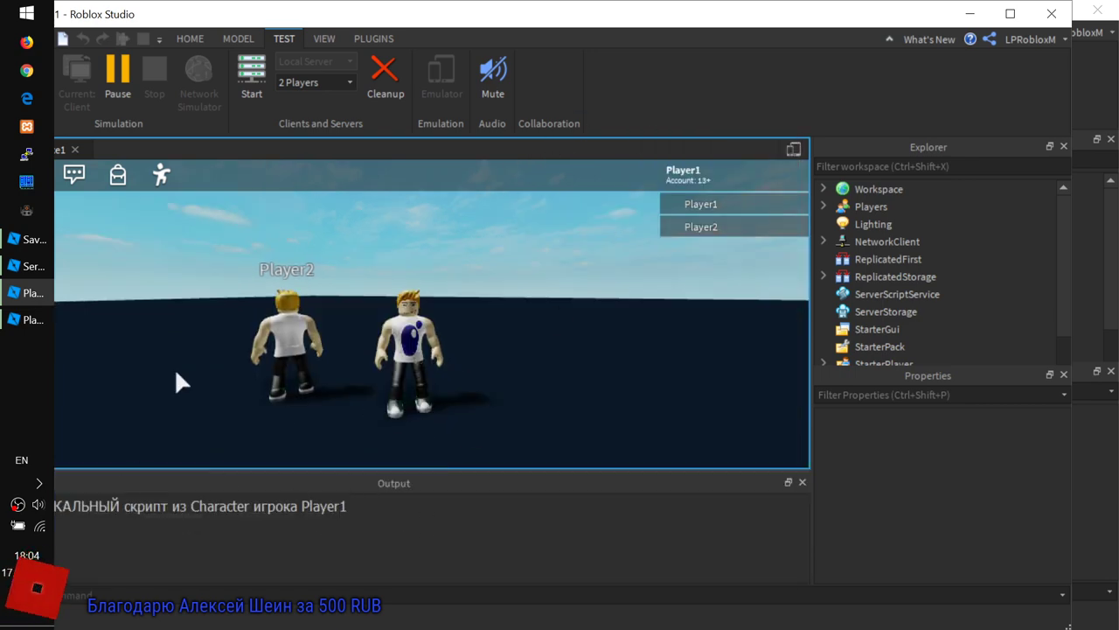
- Switch to the server window of the test and enlarge its Output panel
left_click(31, 266)
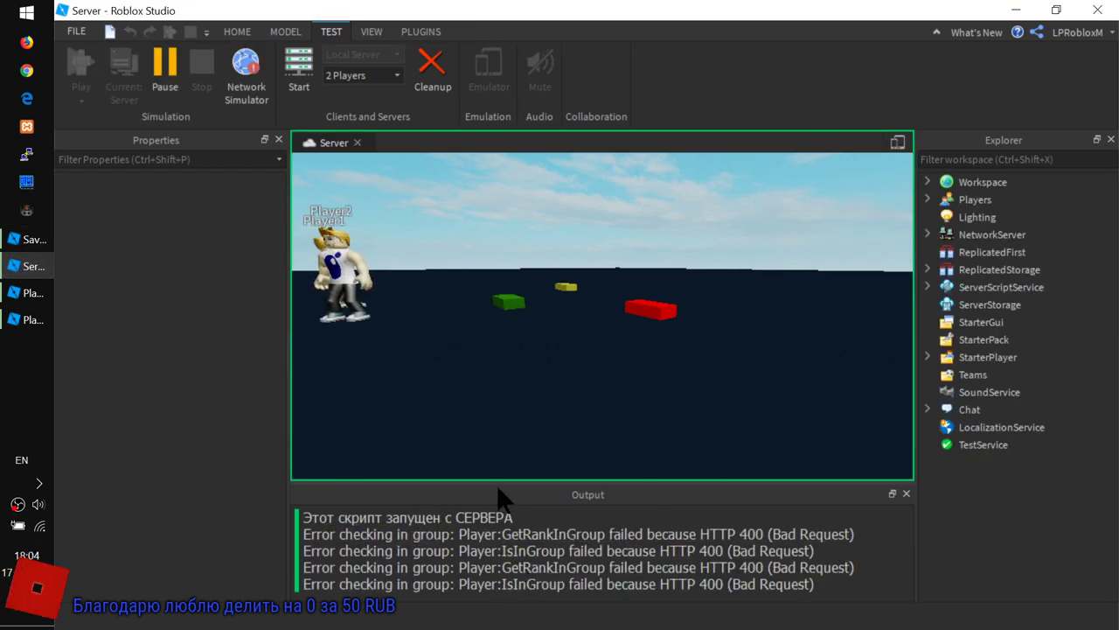
left_click_drag(493, 479, 481, 442)
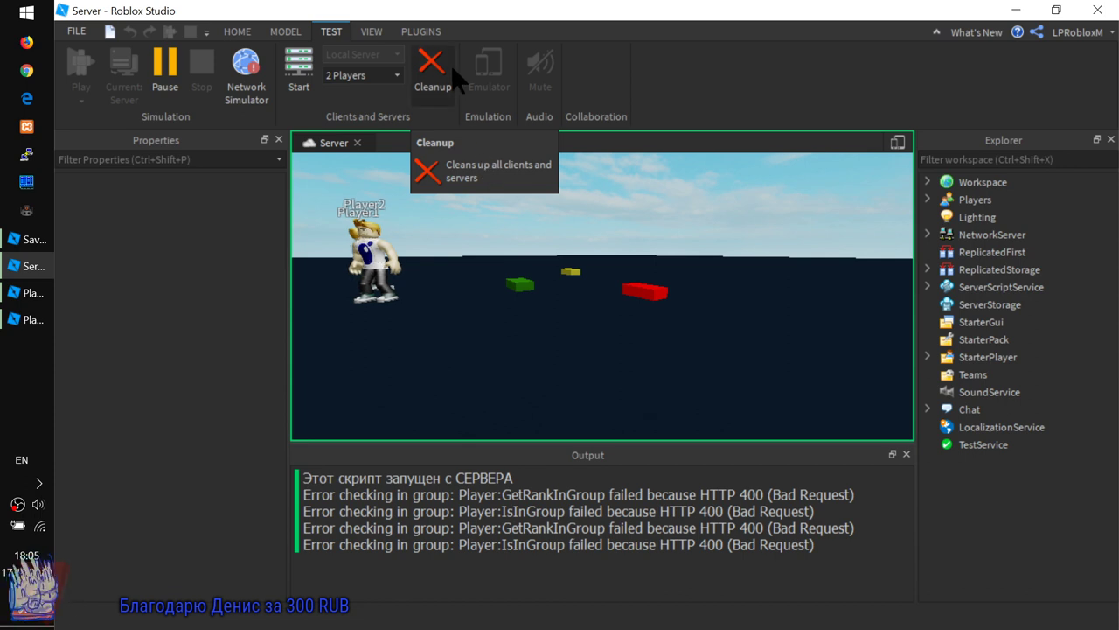
- Check the original editing window, and disconnect Player2 by closing that player's client window
left_click(27, 239)
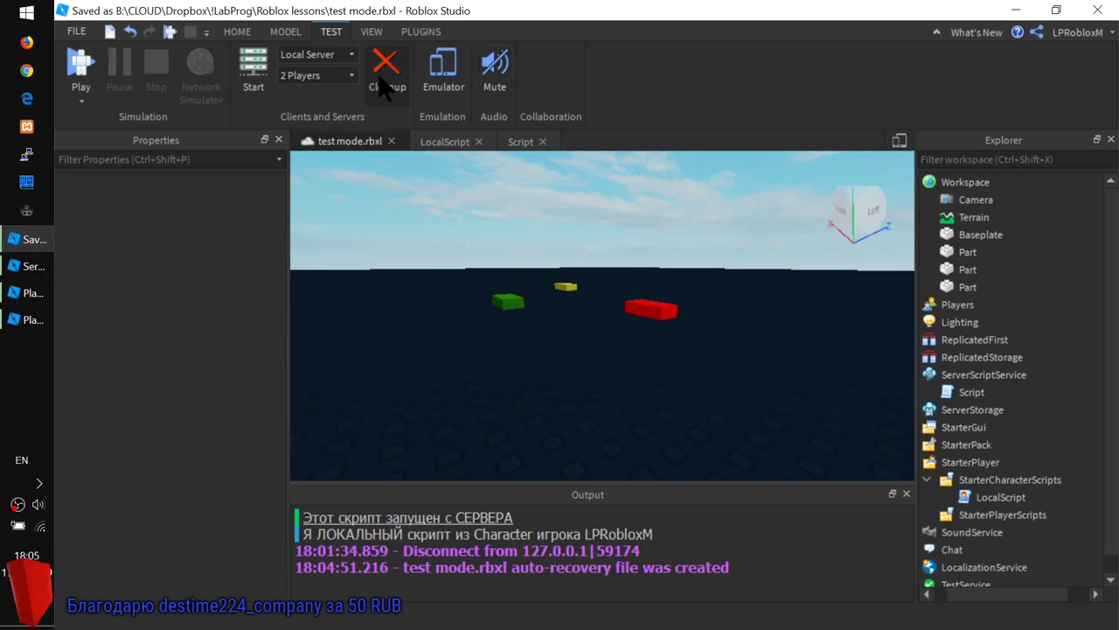
left_click(35, 319)
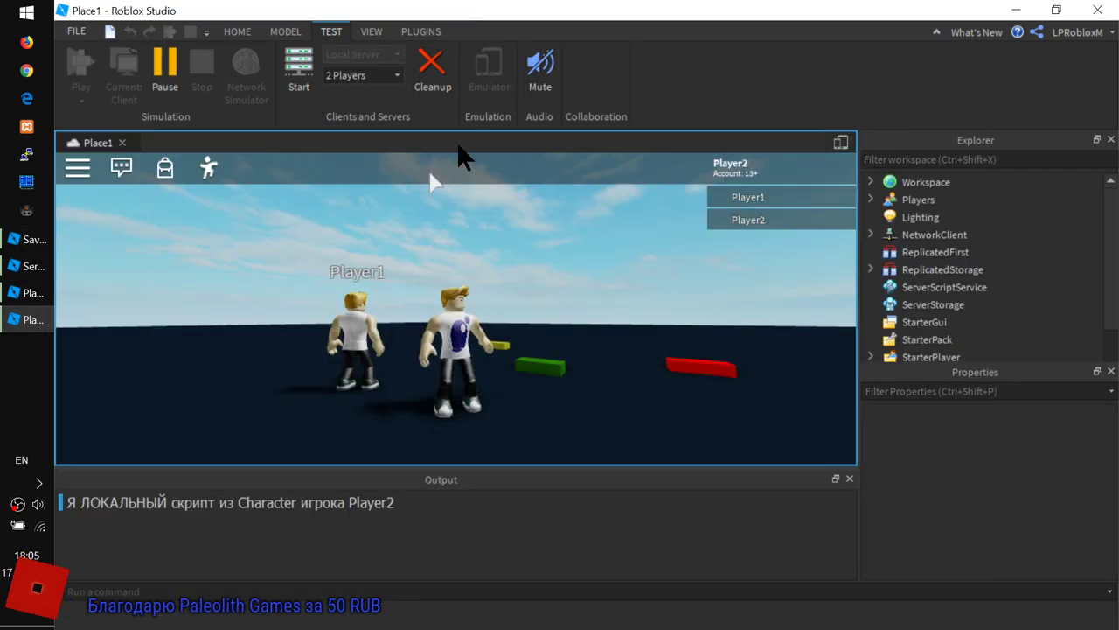
left_click(1100, 11)
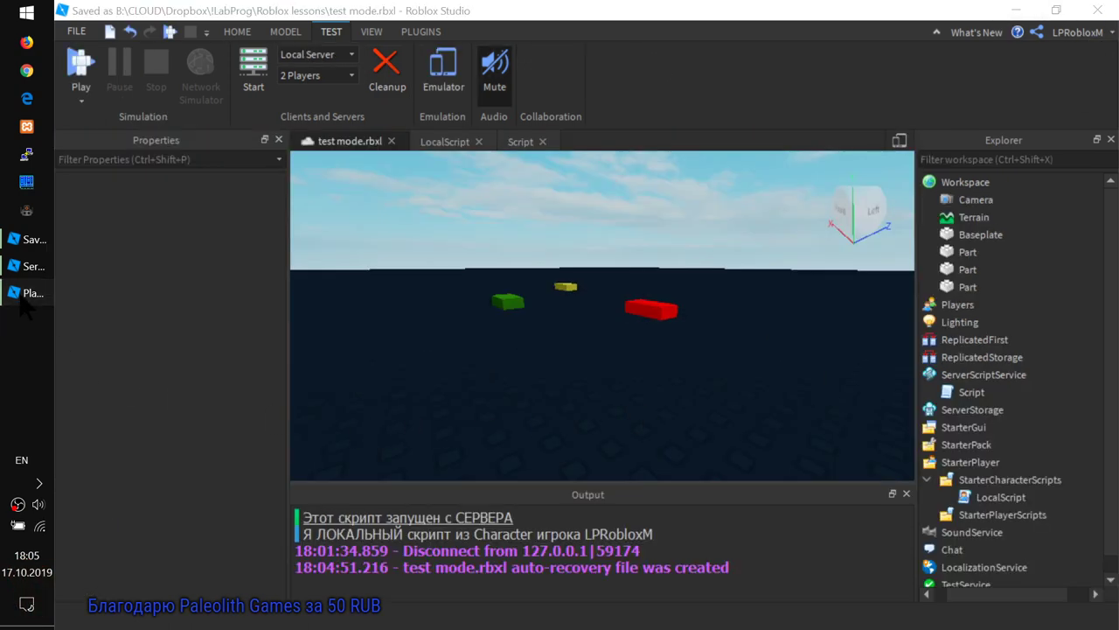
- Examine the Player1 client, the editing window and the server window for the player left in the test
left_click(31, 292)
right_click_drag(514, 395, 537, 386)
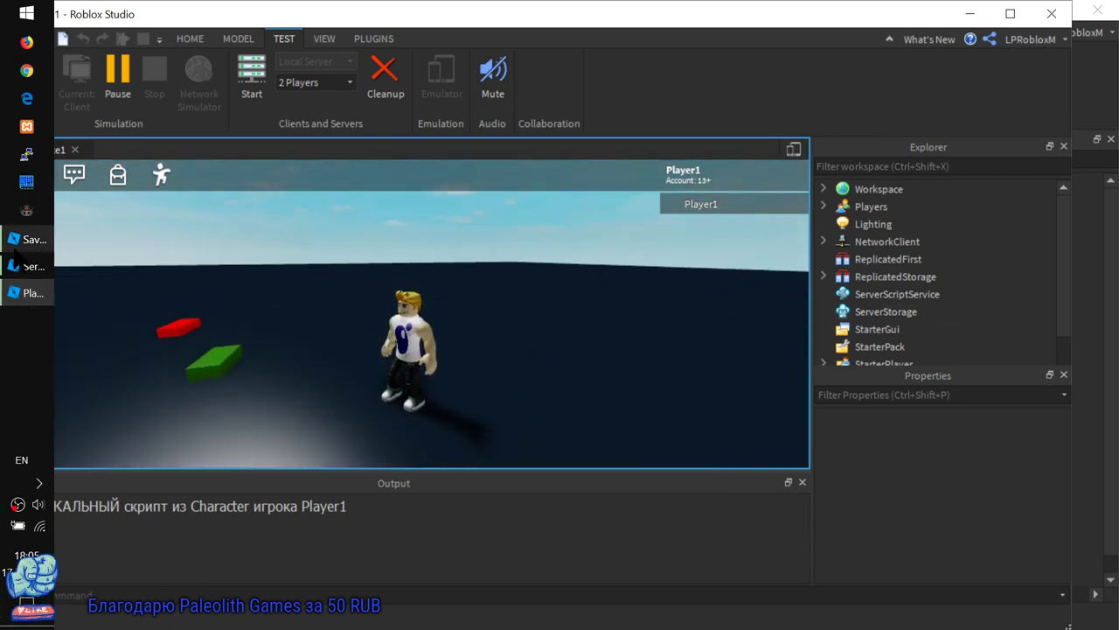
left_click(40, 248)
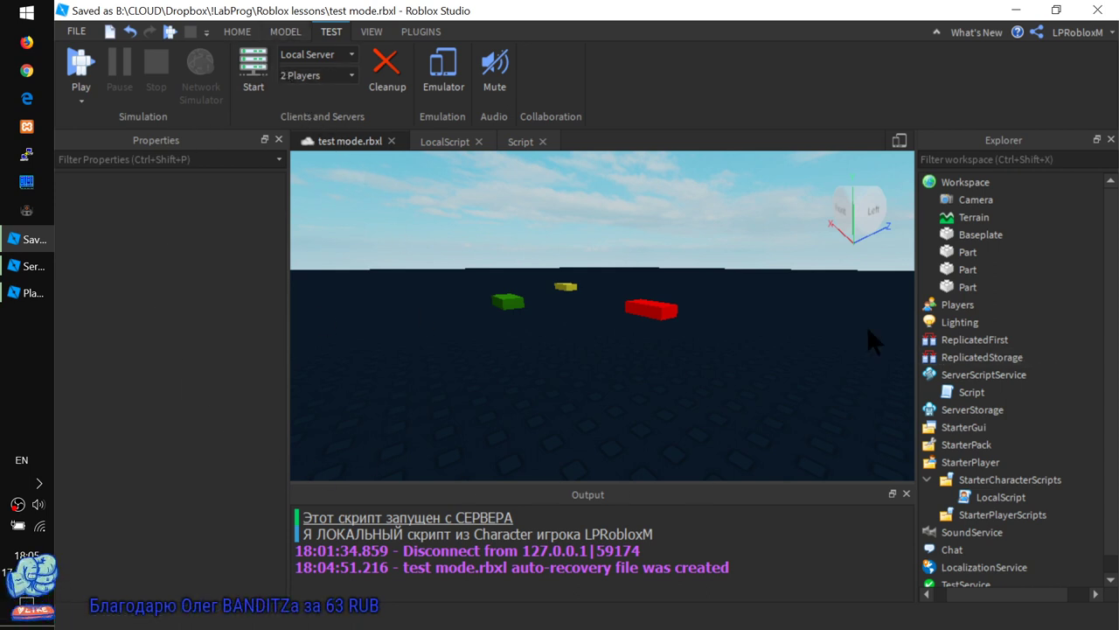
right_click_drag(701, 383, 702, 384)
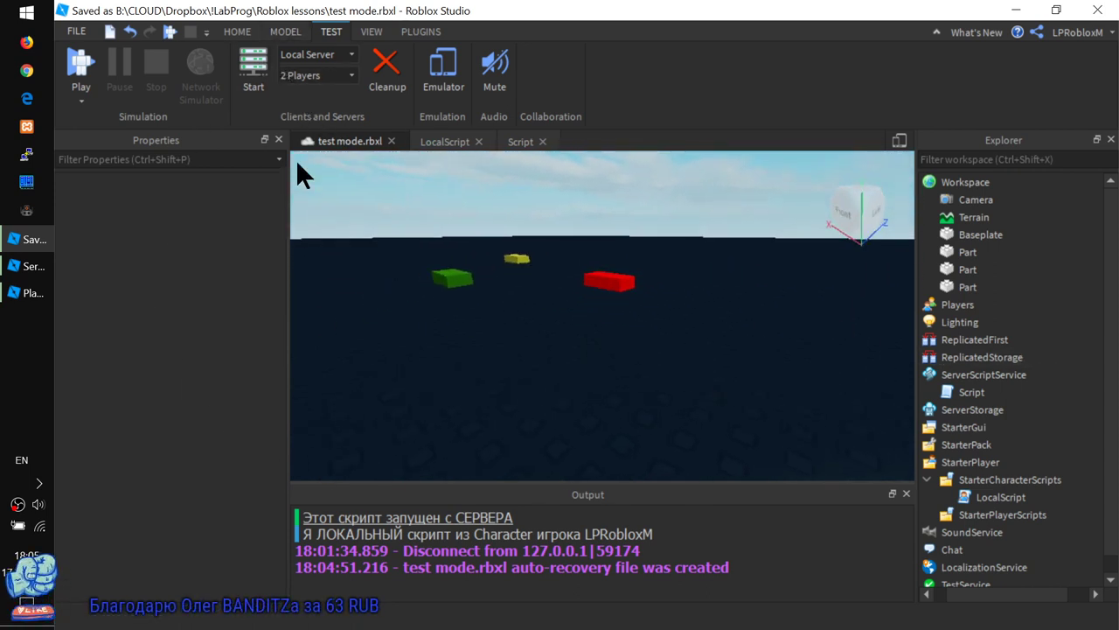
left_click(27, 266)
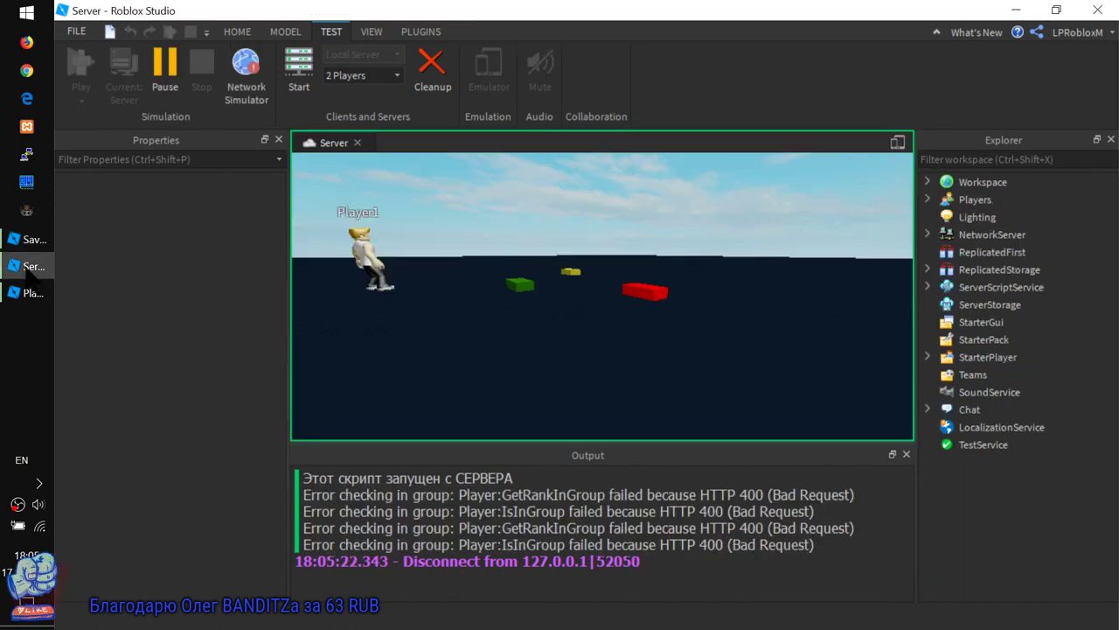
mouse_move(548, 367)
right_mouse_down()
mouse_move(561, 352)
mouse_move(562, 363)
right_mouse_up()
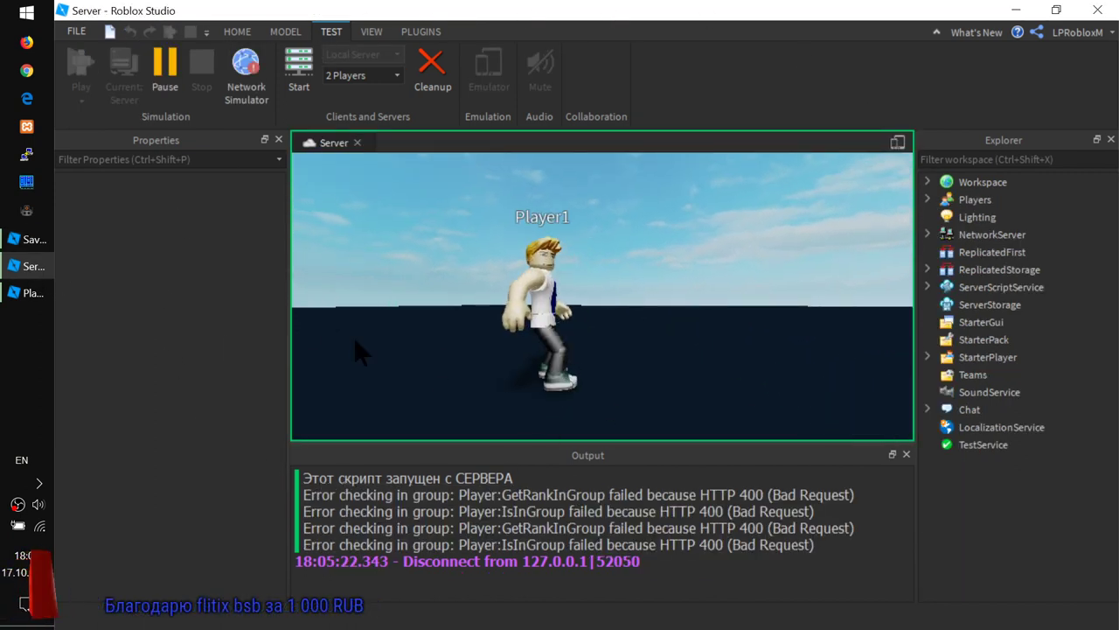
left_click(27, 292)
right_click_drag(658, 325, 658, 325)
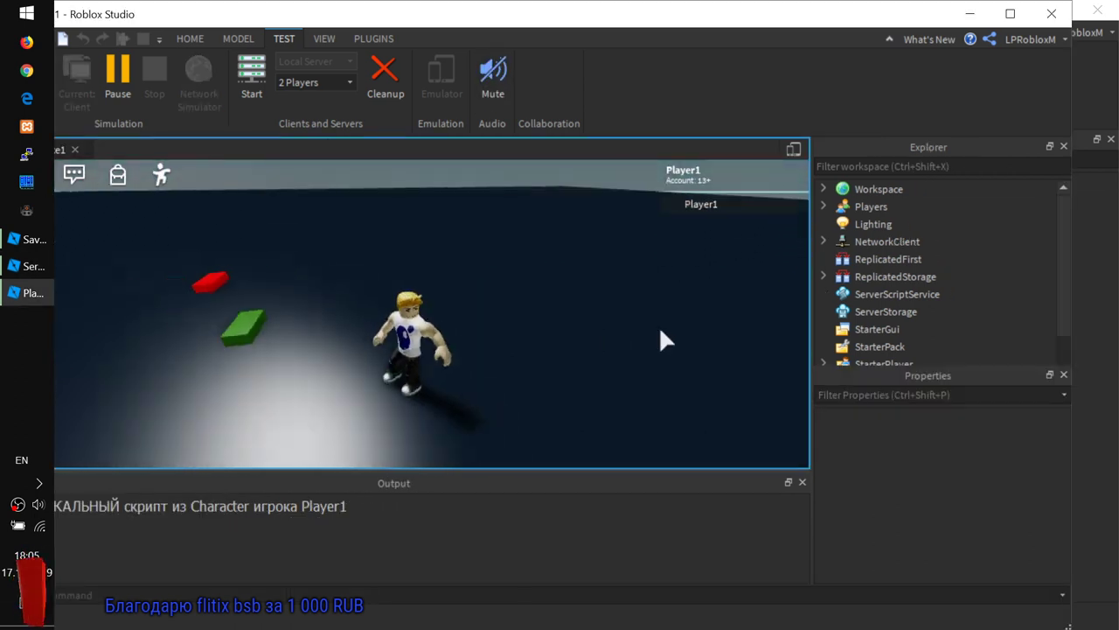
- Arrange the server and Player1 client windows side by side, and move the Player1 character to compare both views
left_click_drag(450, 3, 606, 22)
left_click_drag(513, 26, 1068, 104)
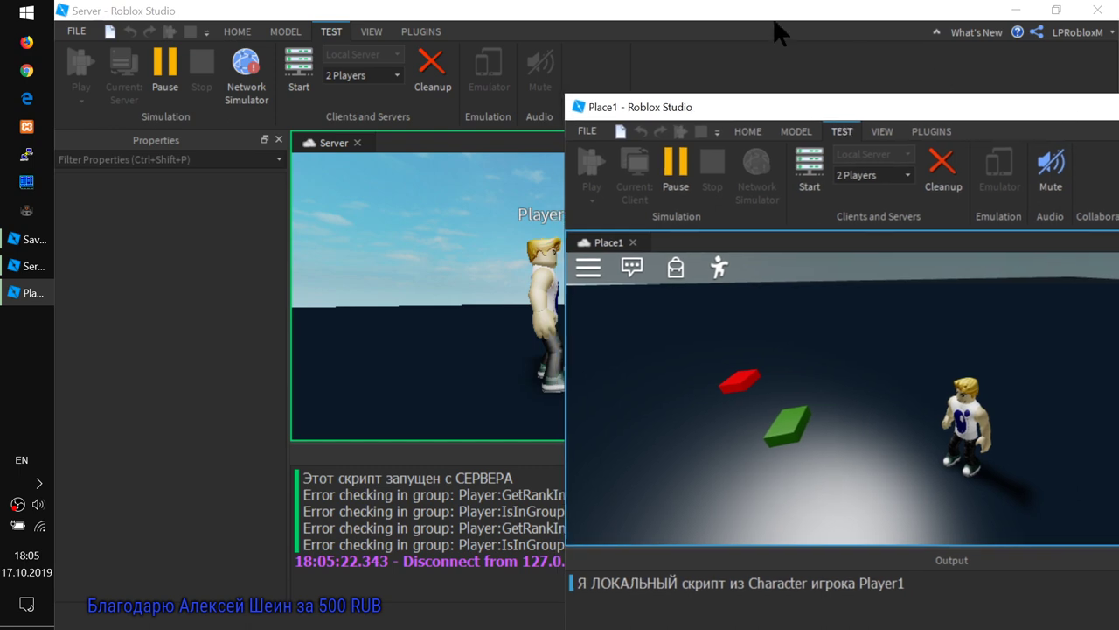
left_click_drag(774, 20, 55, 175)
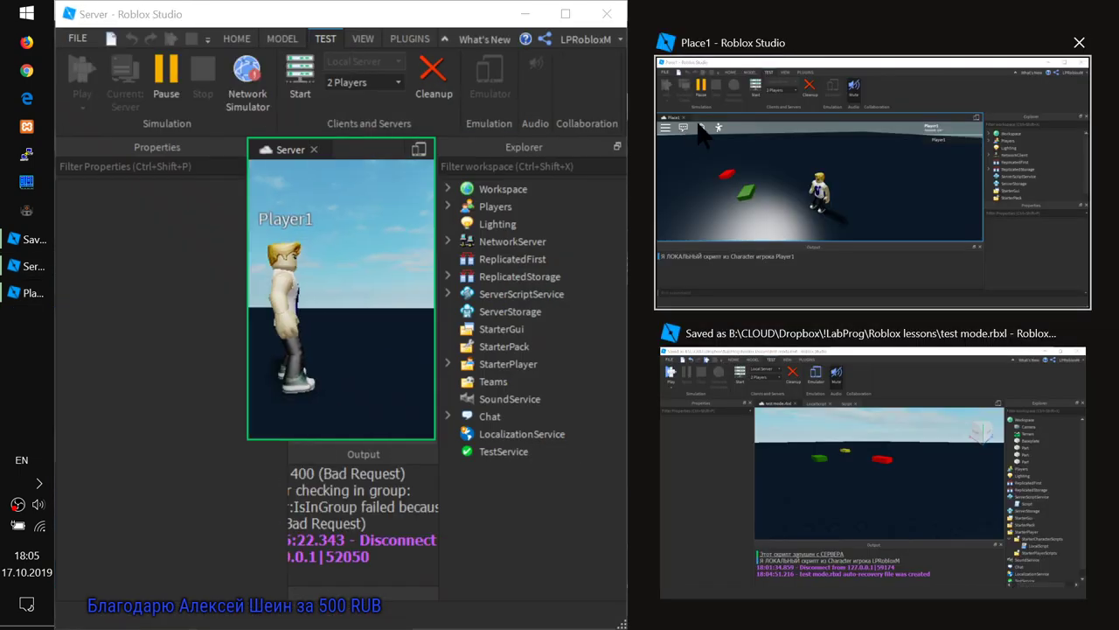
left_click(917, 199)
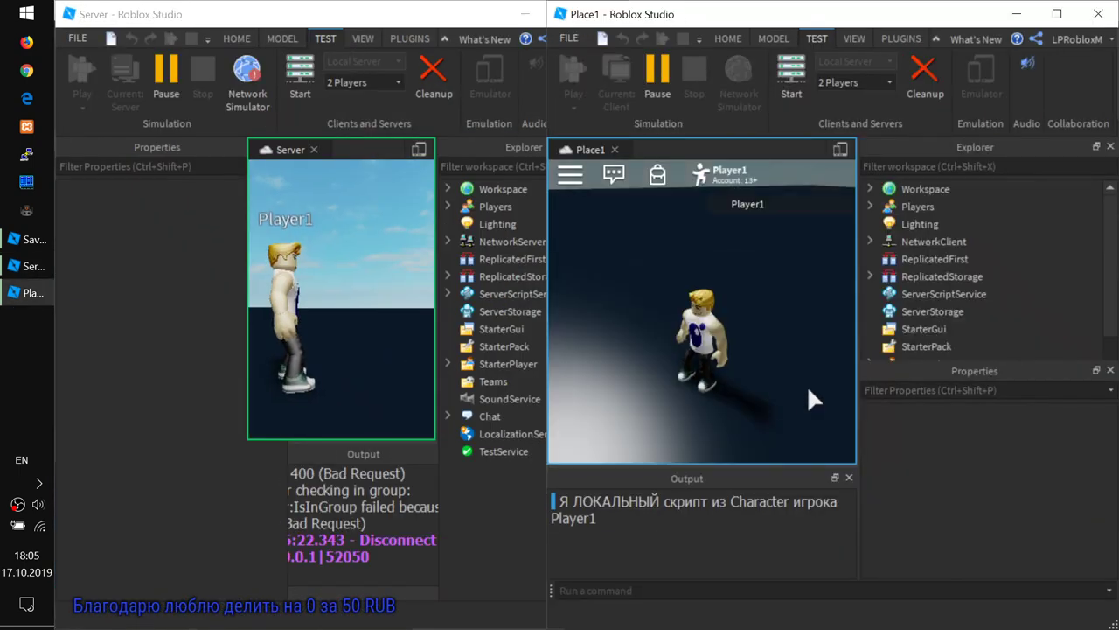
key("a")
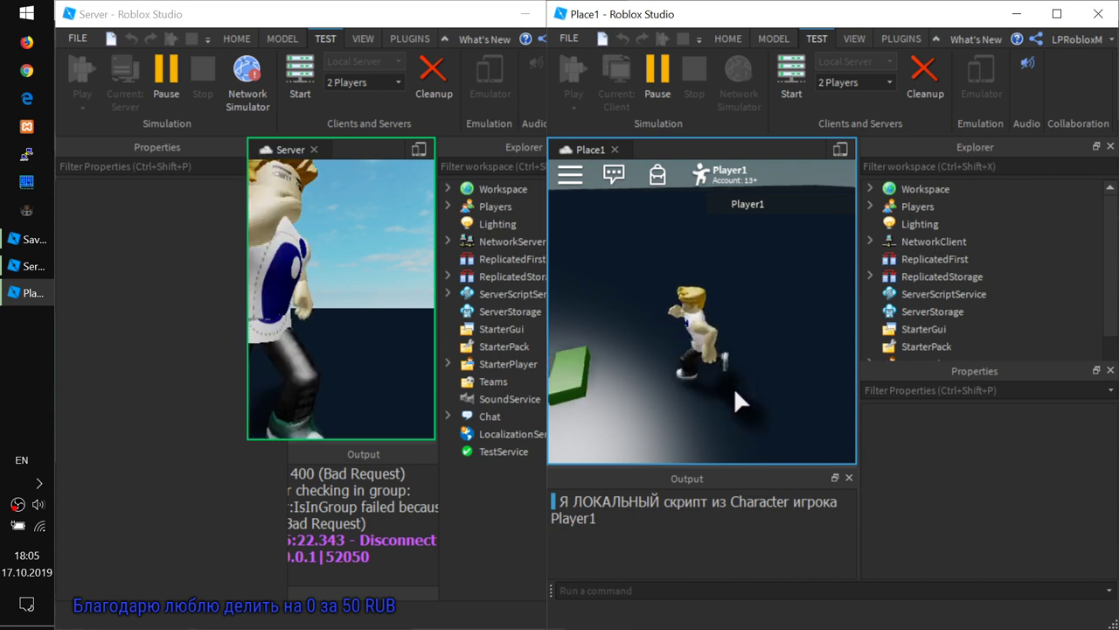
key("w")
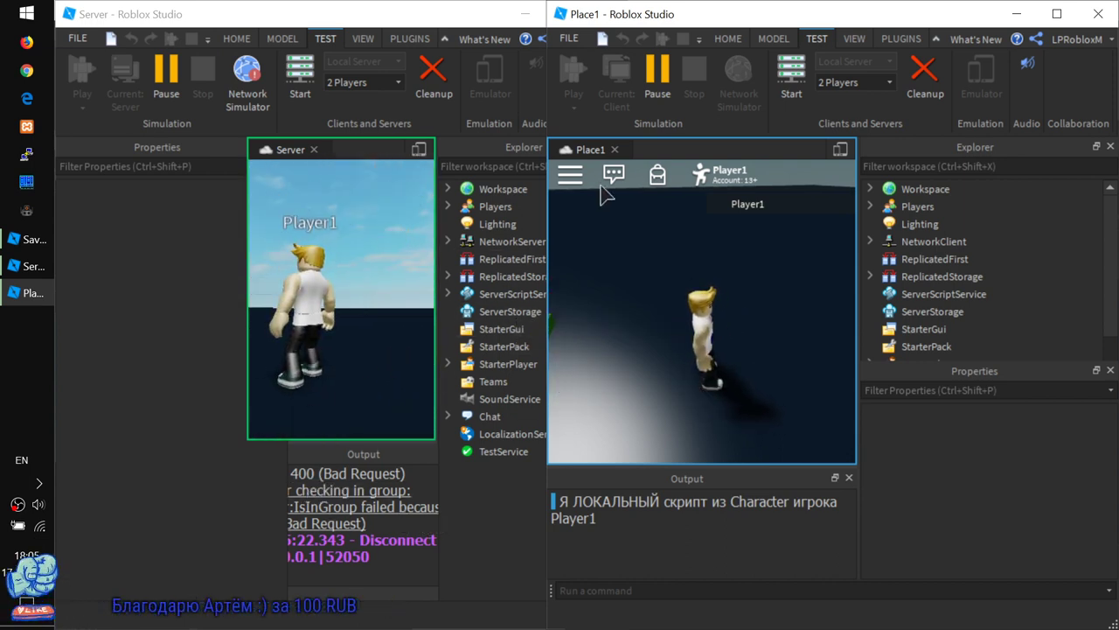
- Close the Player1 client window and end the test server with Cleanup
left_click(1098, 14)
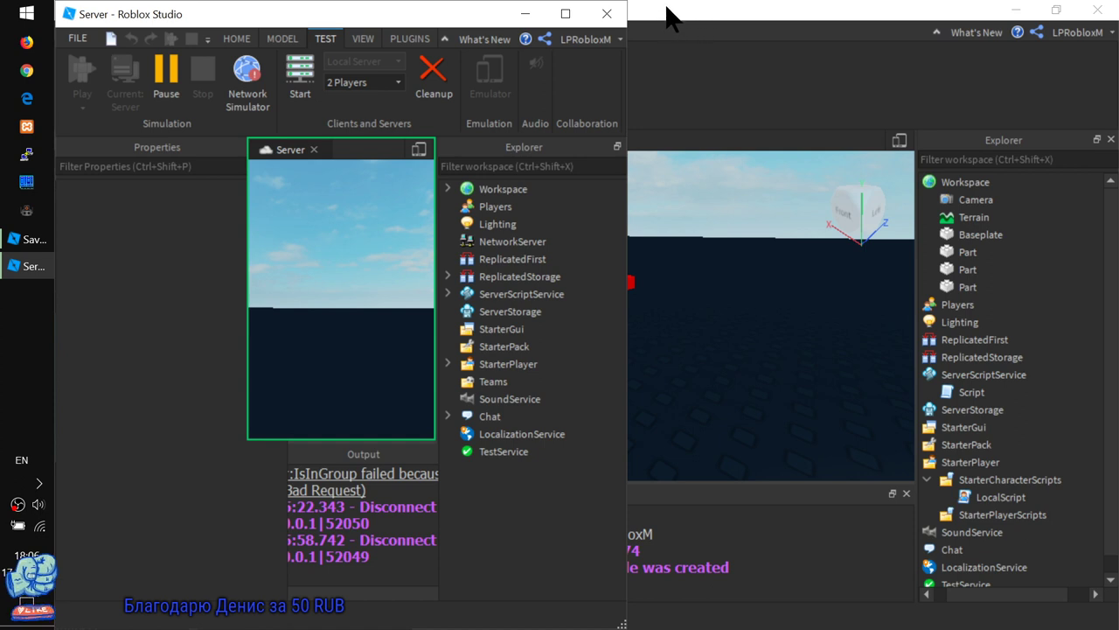
left_click(426, 77)
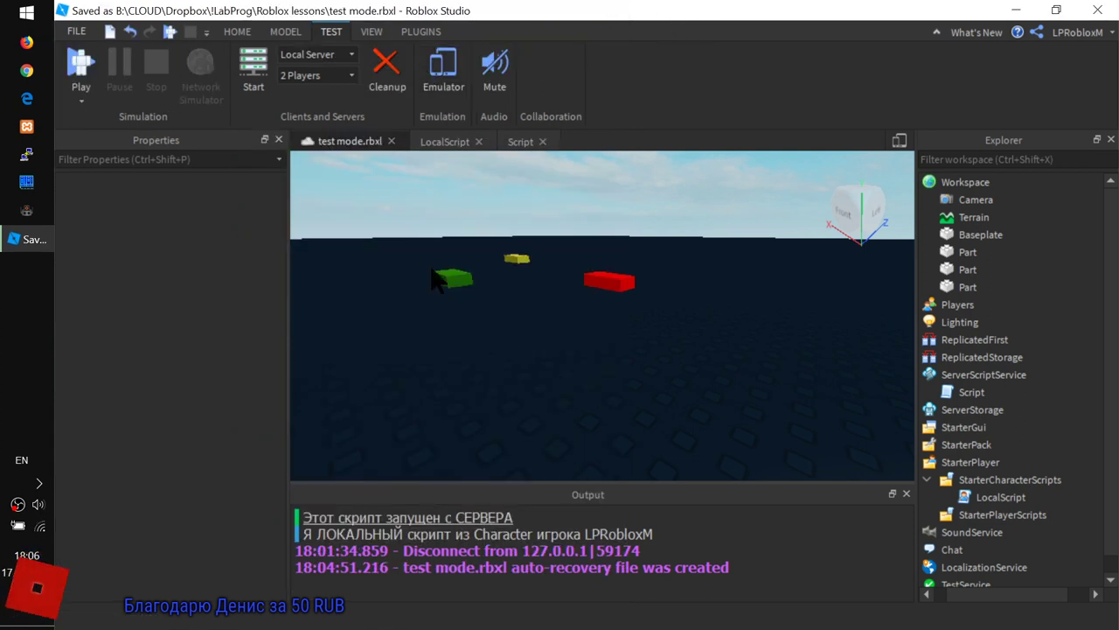